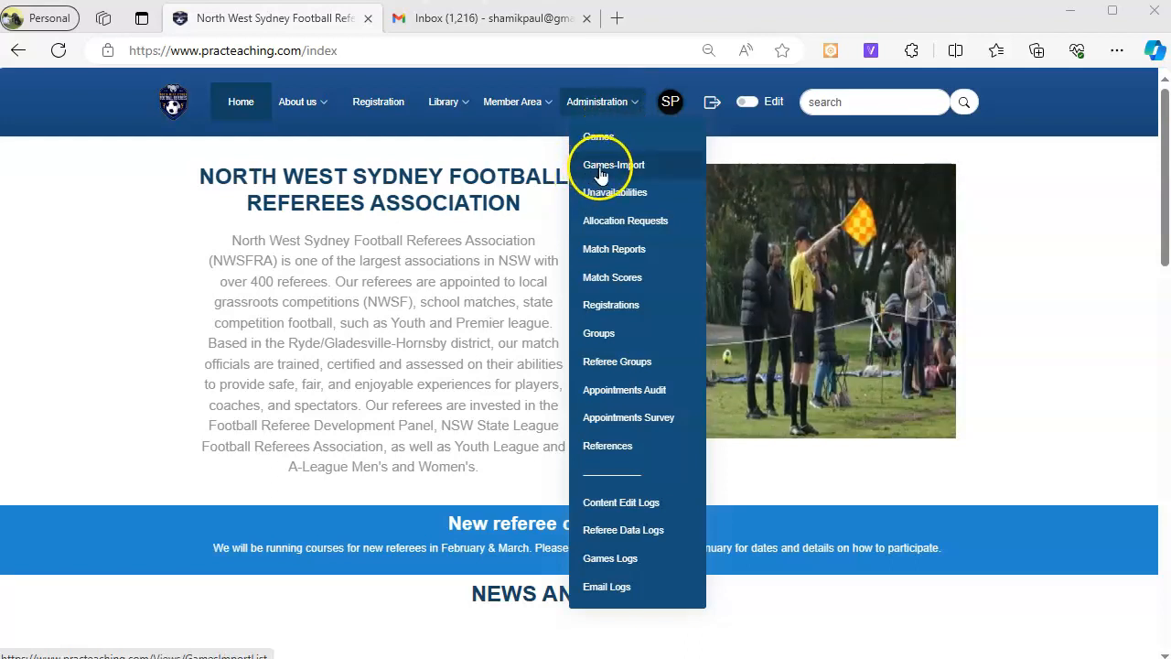
Open the Games-Import administration page
left_click(603, 168)
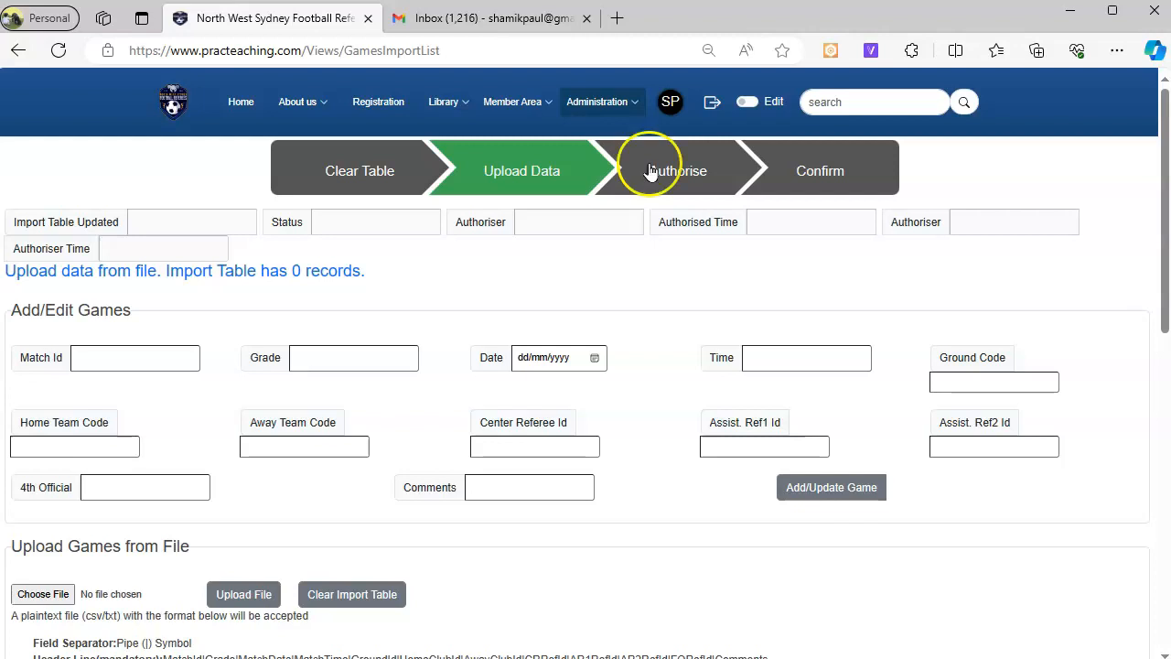
Switch to Notepad++ and compare the ground, club and referee IDs in GamesImport.txt with the list of validation errors
key("alt+Tab")
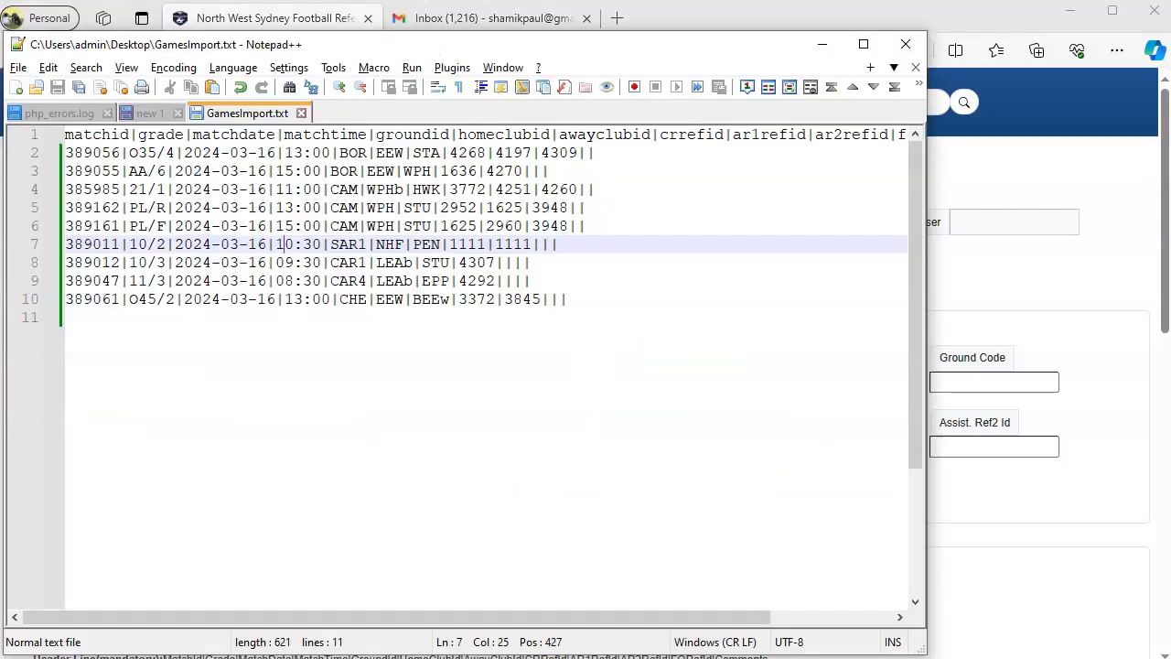
left_click(149, 112)
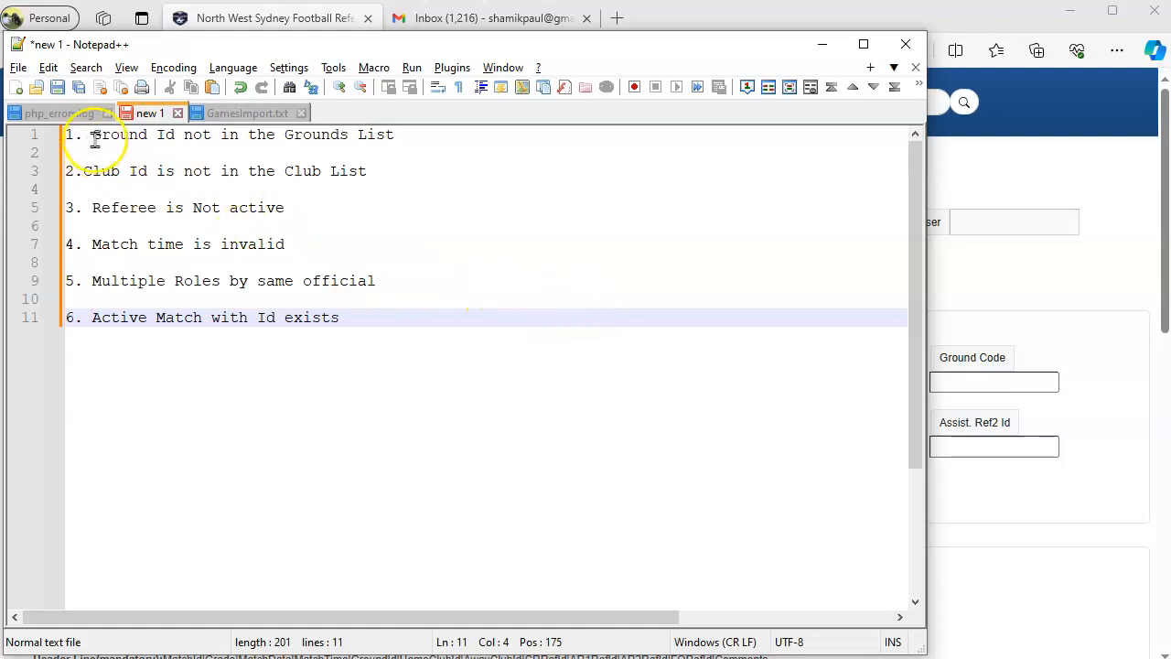
left_click(256, 112)
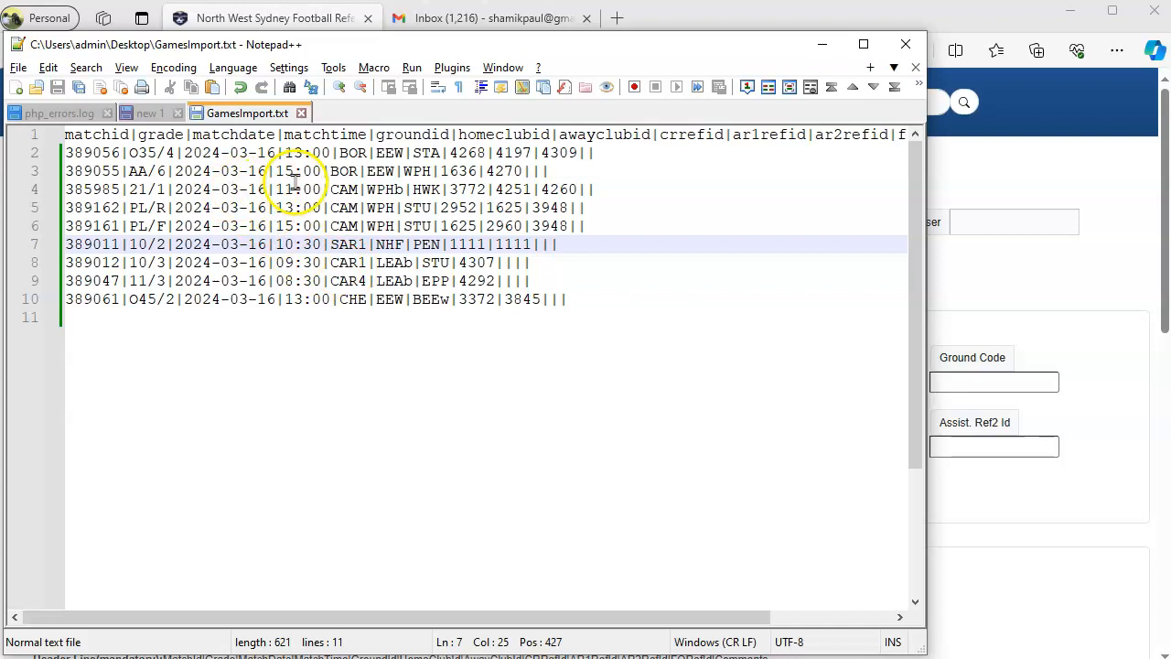
double_click(353, 154)
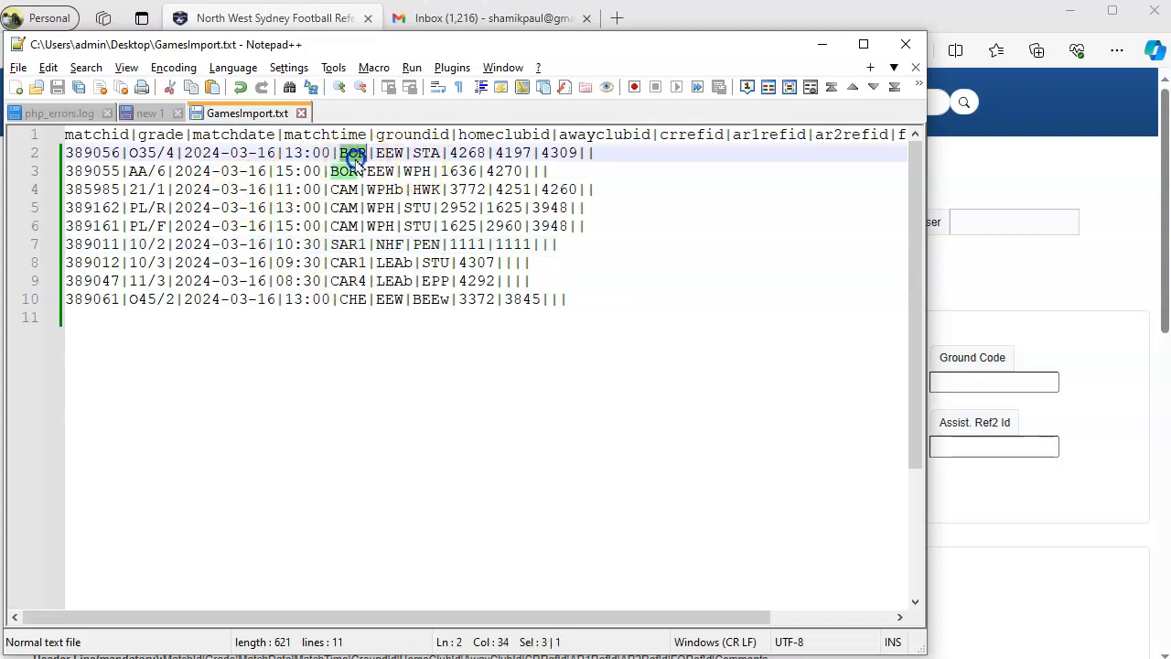
double_click(417, 171)
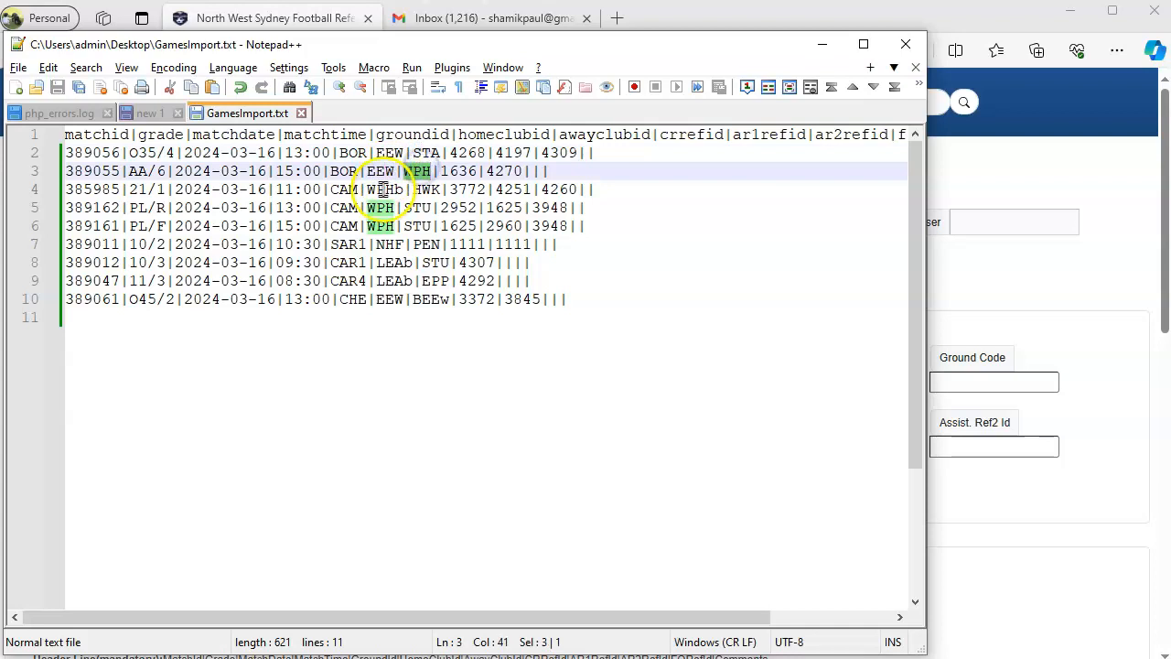
left_click(151, 114)
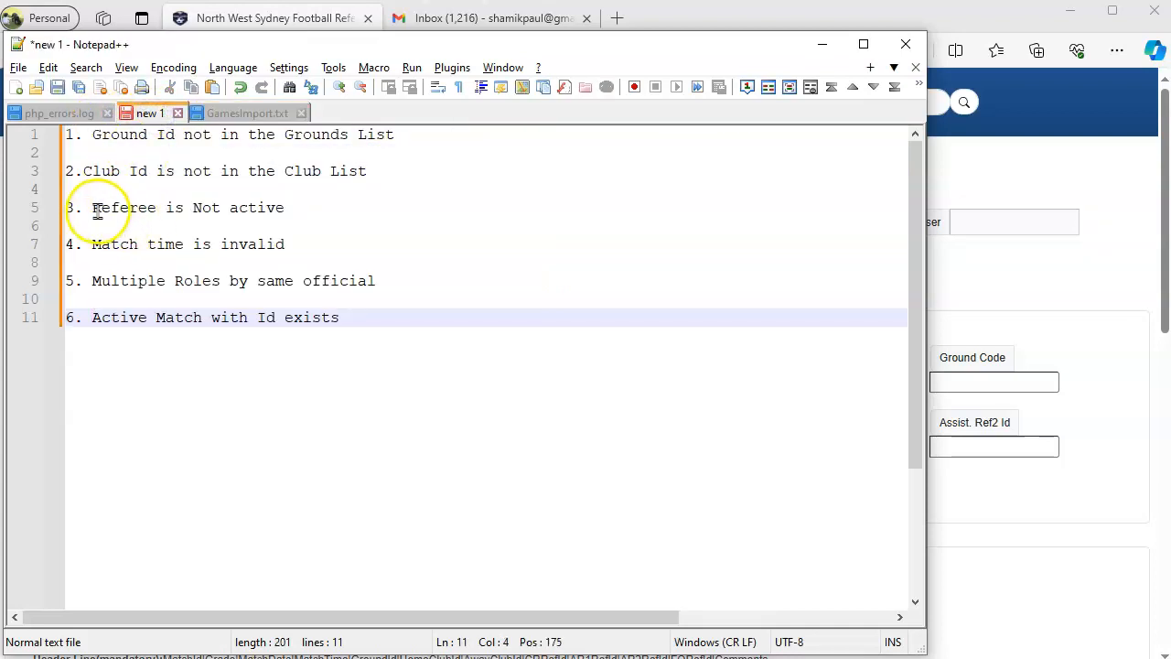
left_click(243, 113)
left_click(513, 207)
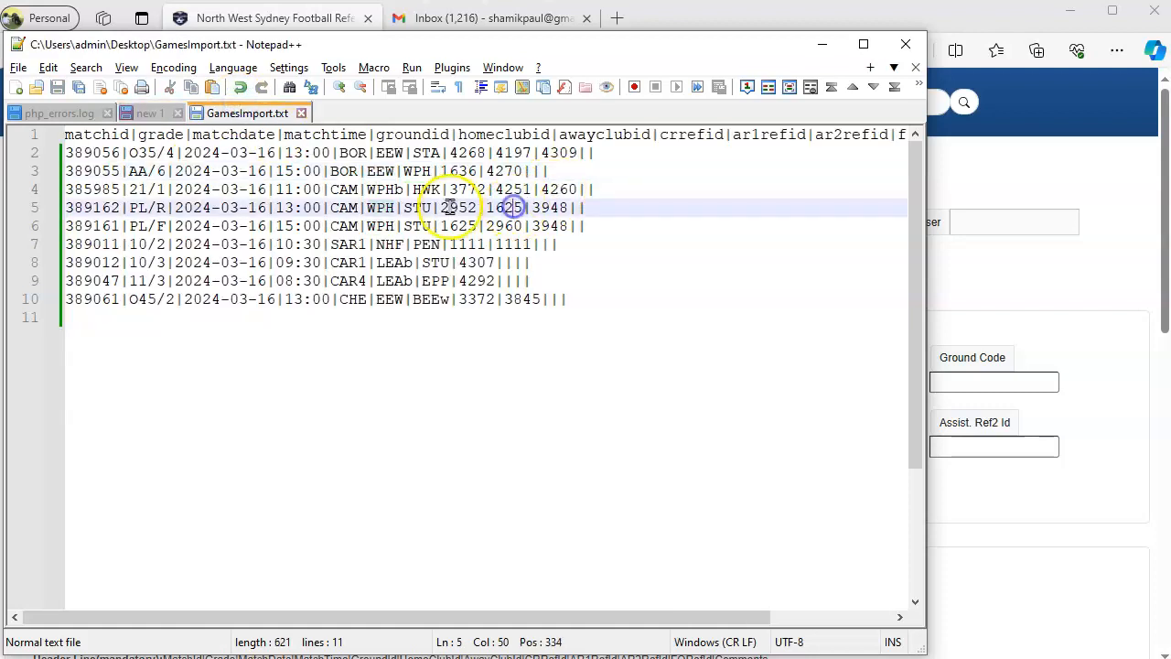
Check the match time validation rule, set match 389161's time to 25:00 in GamesImport.txt and save the file
left_click(151, 114)
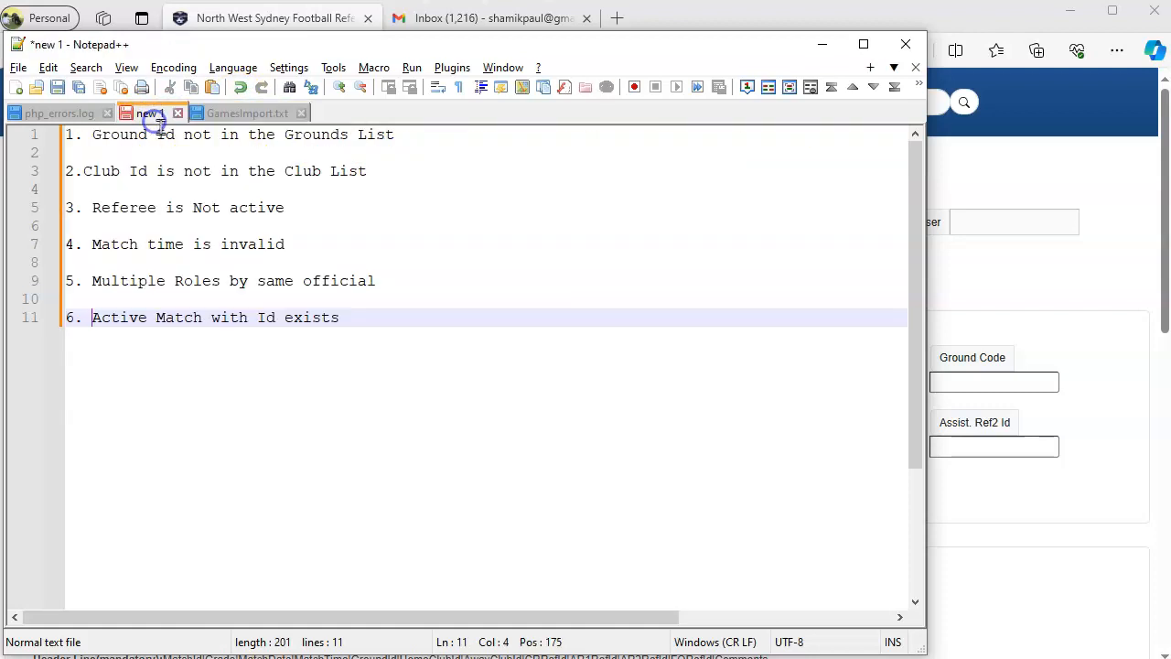
left_click(231, 113)
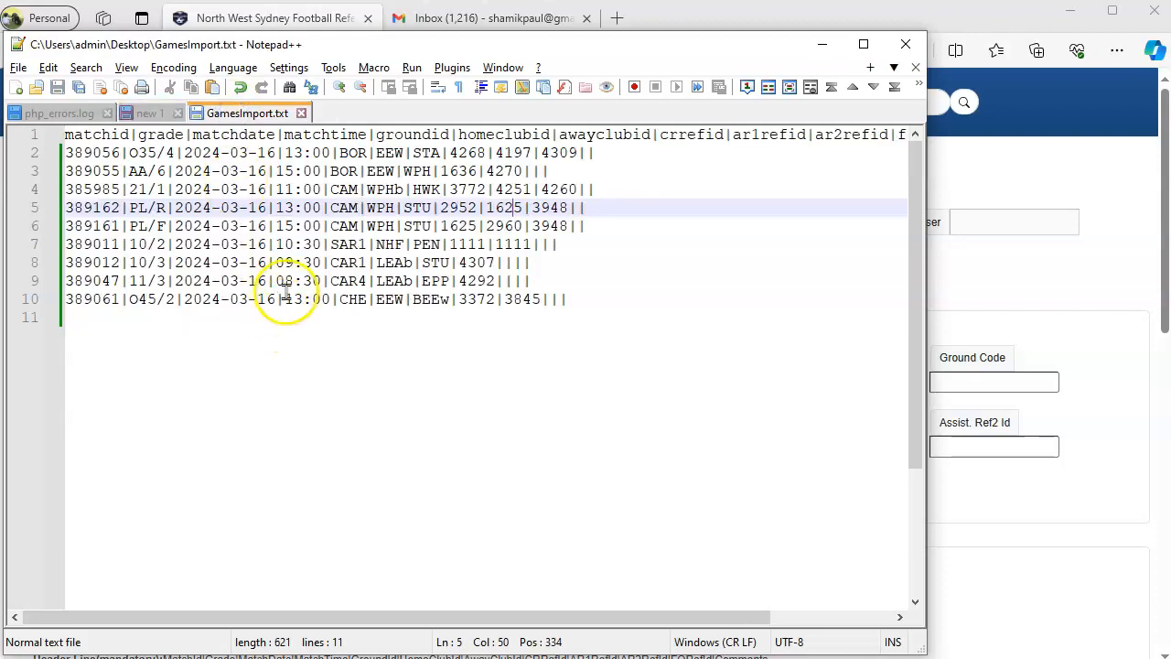
left_click(280, 226)
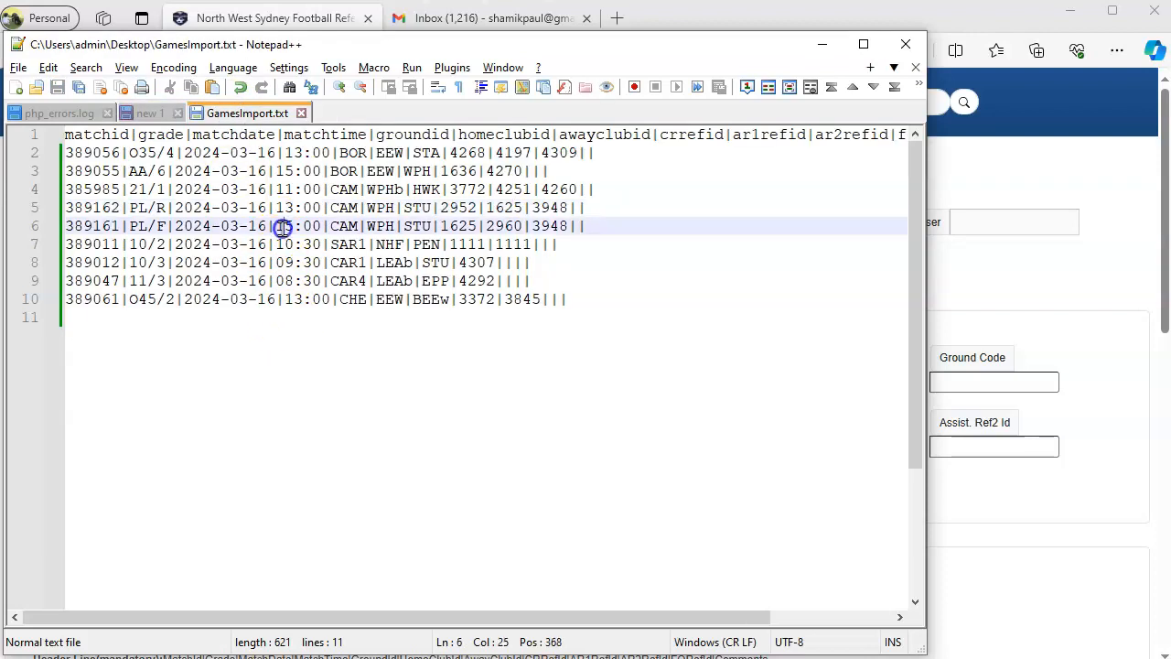
key("Delete")
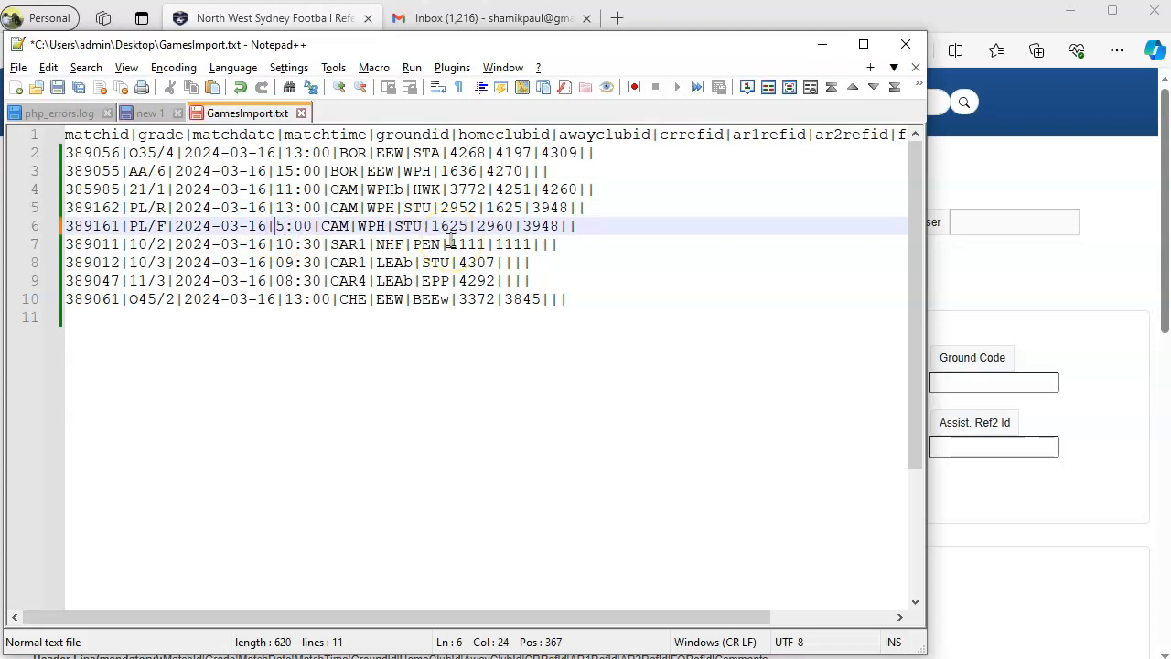
type("2")
key("ctrl+s")
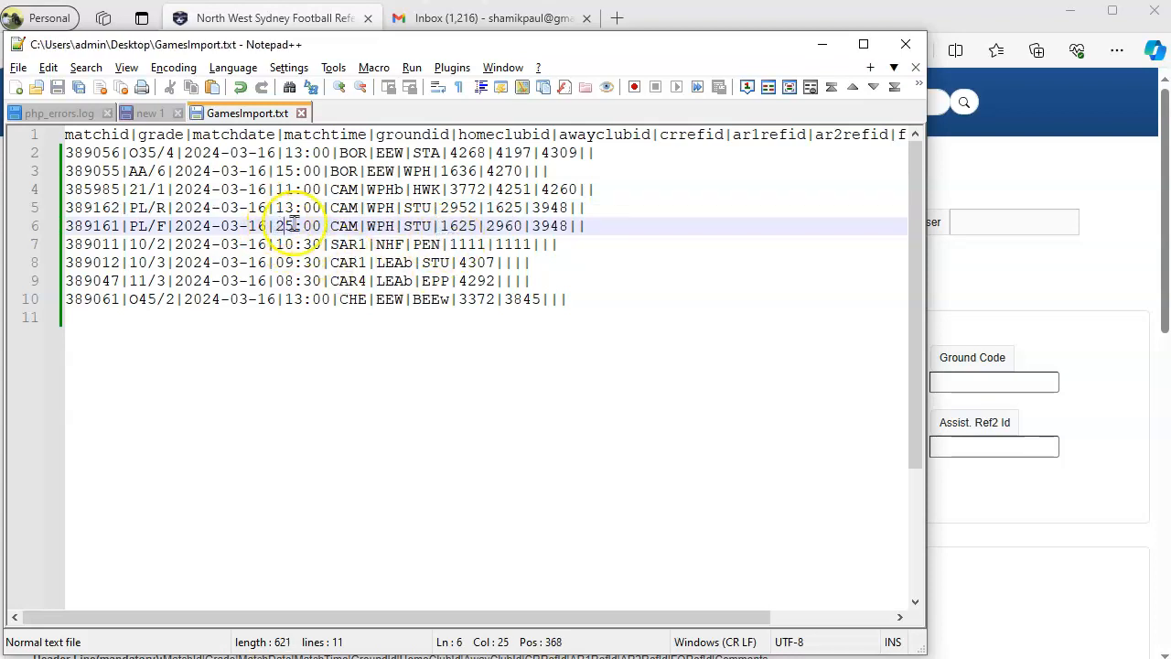
Check the multiple-roles and active-match rules against GamesImport.txt, examining the repeated referee ID 1111 in match 389011
left_click(151, 113)
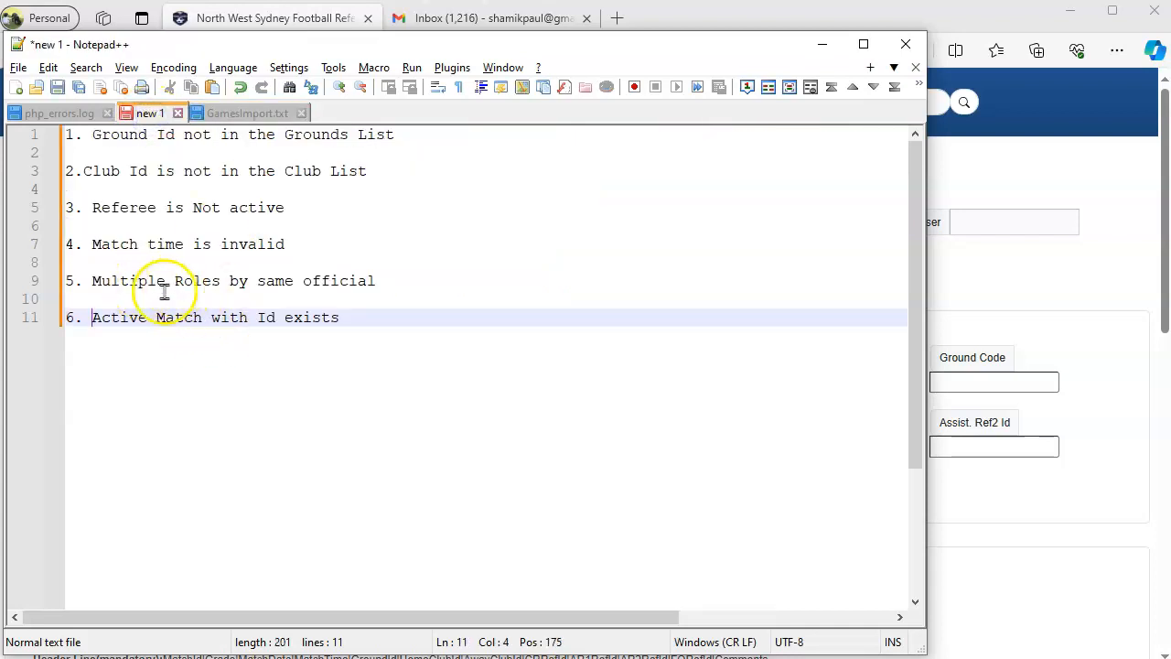
left_click(255, 112)
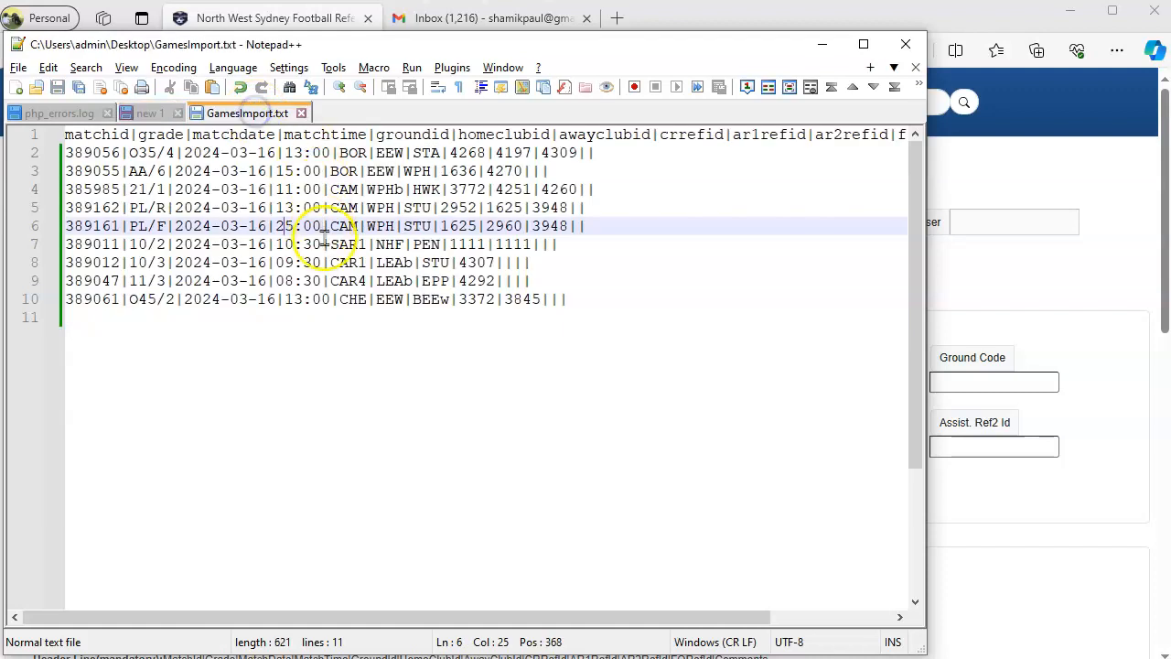
double_click(465, 244)
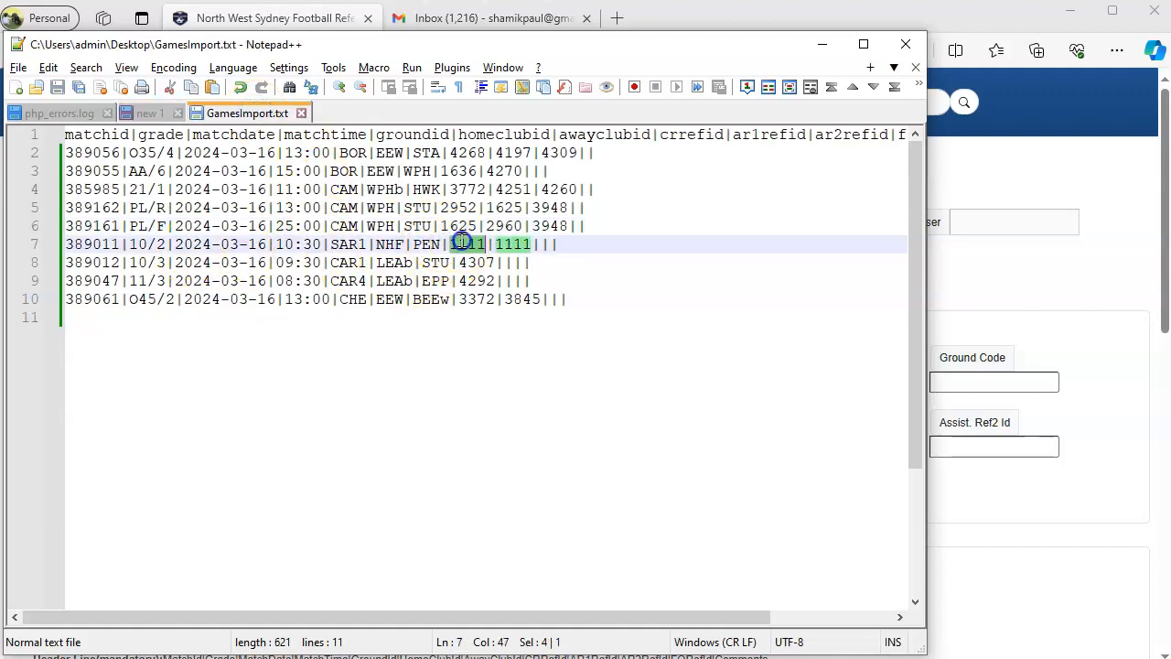
double_click(508, 244)
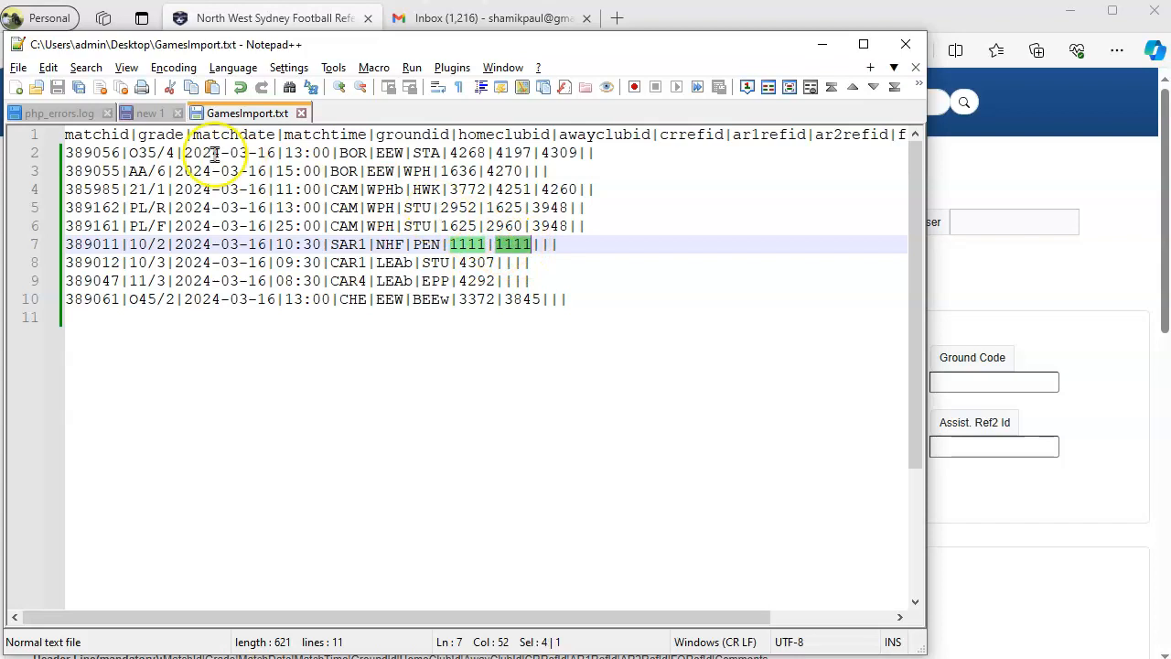
left_click(149, 113)
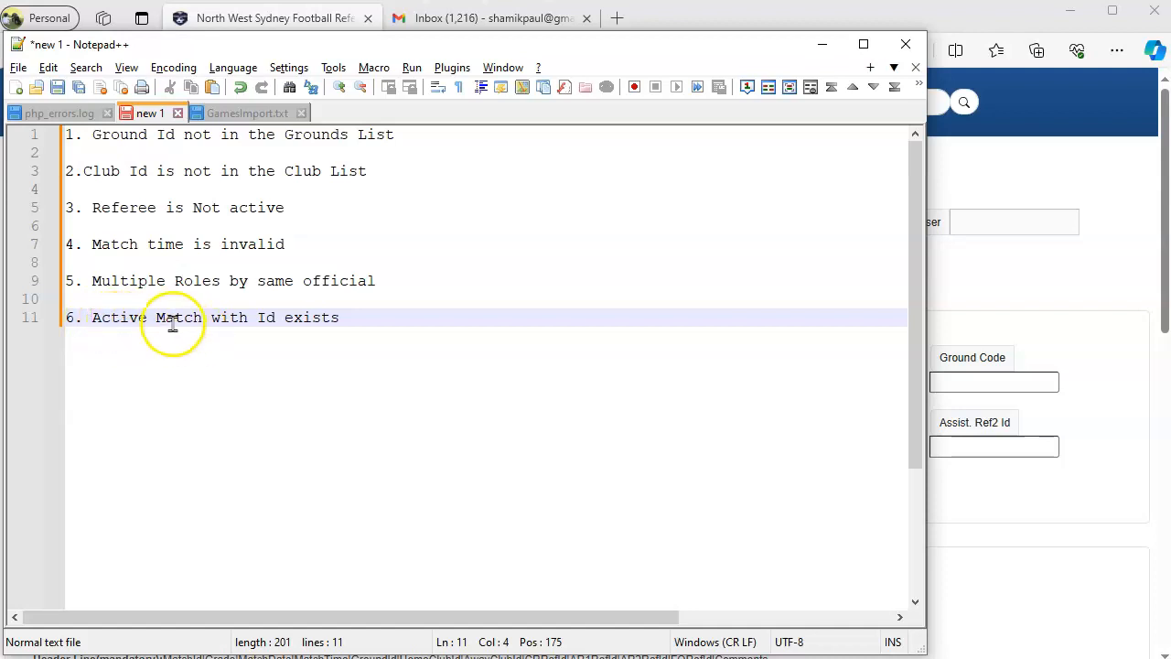
left_click(240, 113)
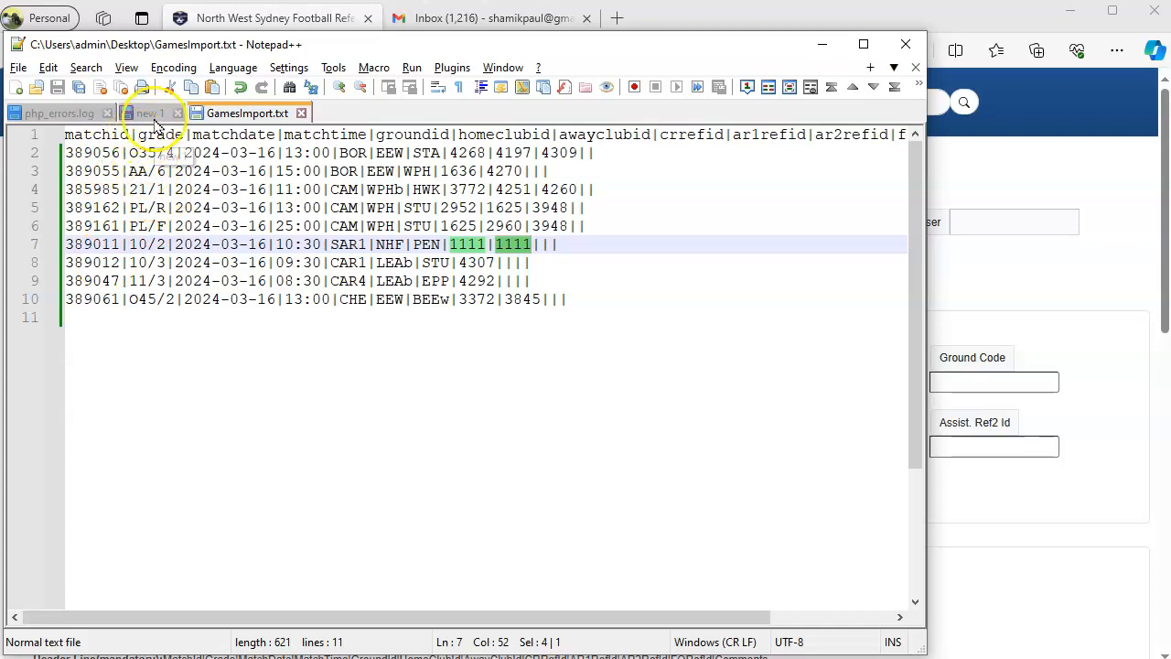
Switch back to the browser and examine the Games-Import page's upload status, file format description and import table
left_click(268, 22)
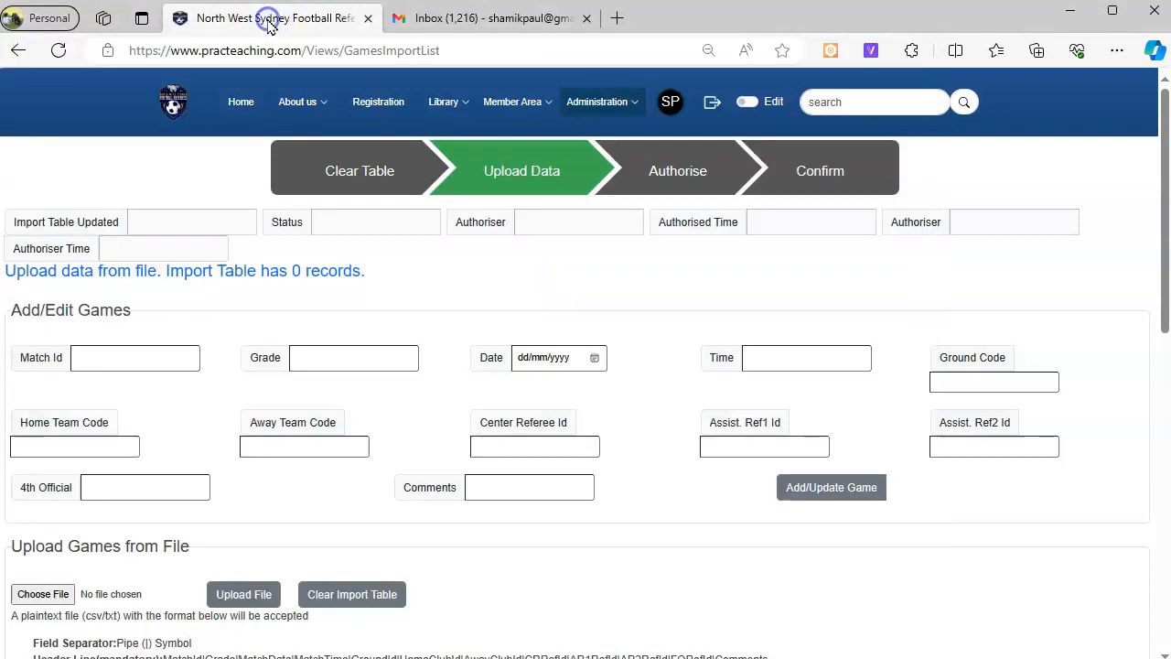
left_click(743, 272)
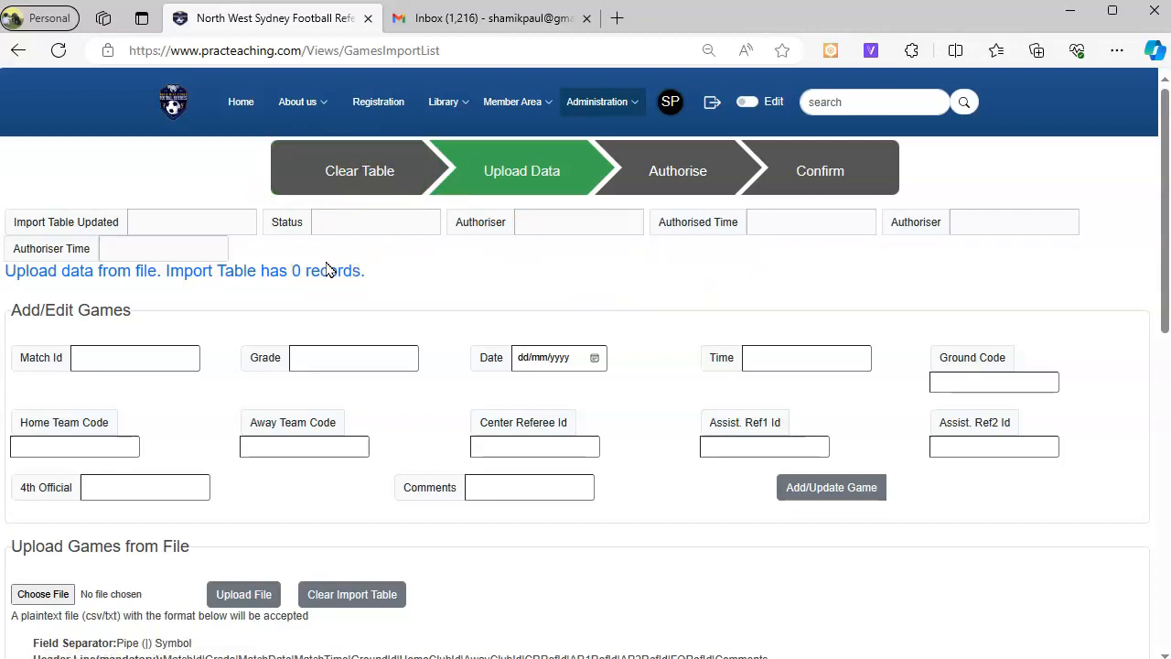
scroll(347, 302, "down", 15)
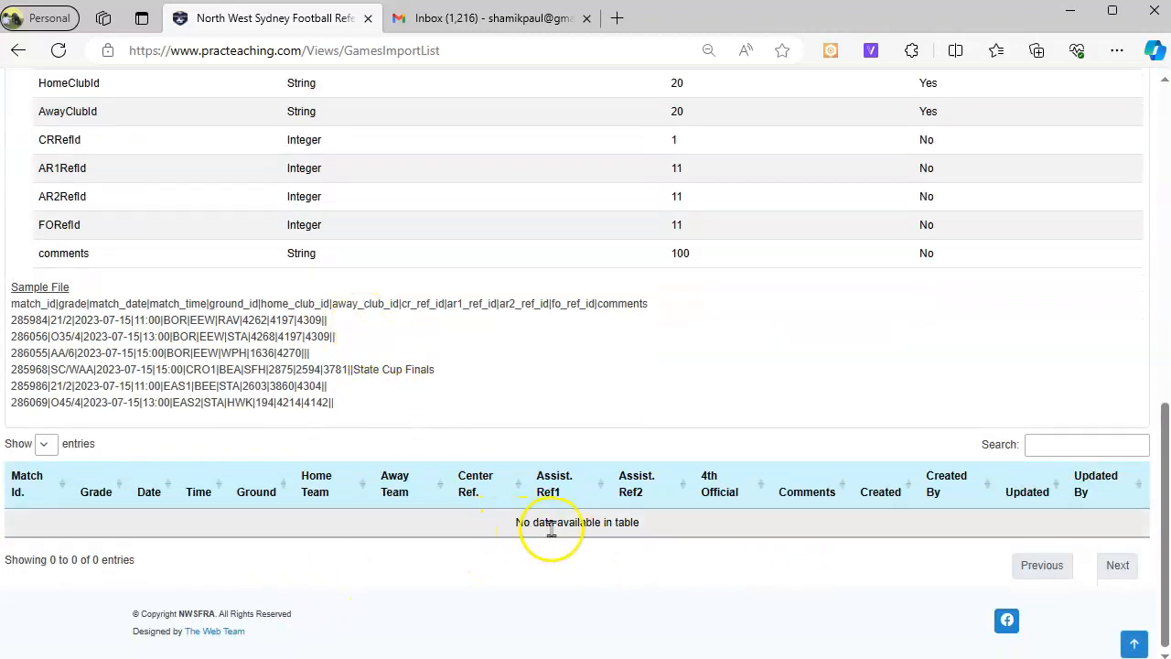
scroll(695, 530, "up", 15)
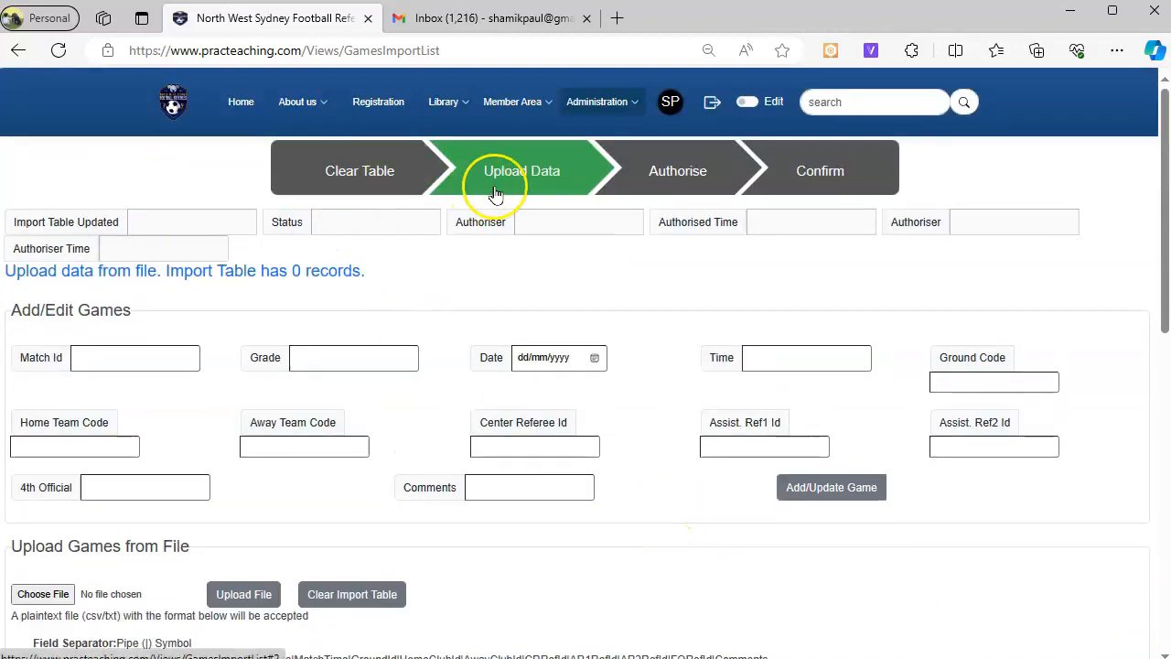
scroll(517, 197, "down", 4)
scroll(524, 215, "down", 1)
scroll(510, 238, "up", 5)
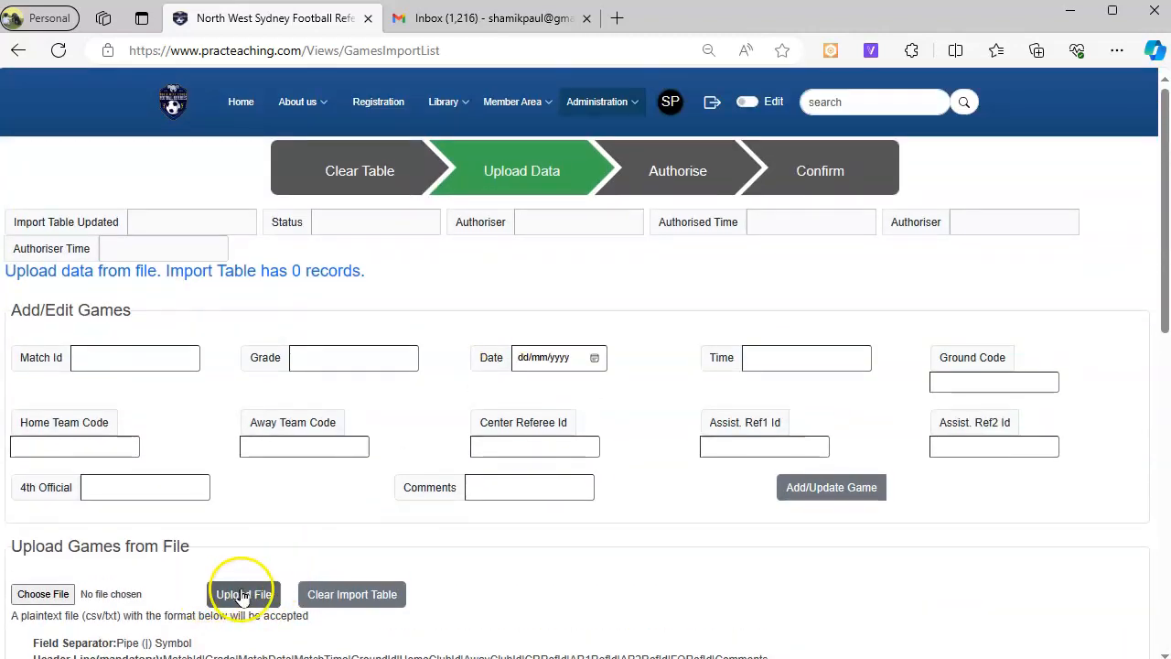
Choose GamesImport.txt from the Desktop and try to upload it as the games import file
left_click(62, 595)
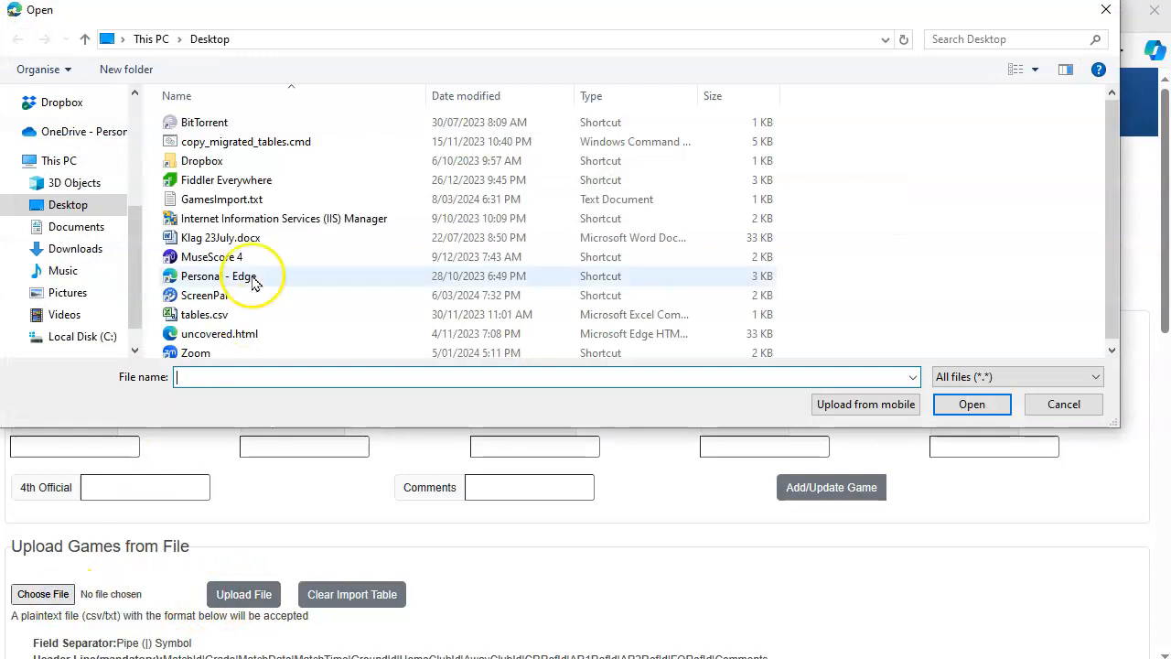
left_click(227, 200)
double_click(231, 201)
left_click(253, 596)
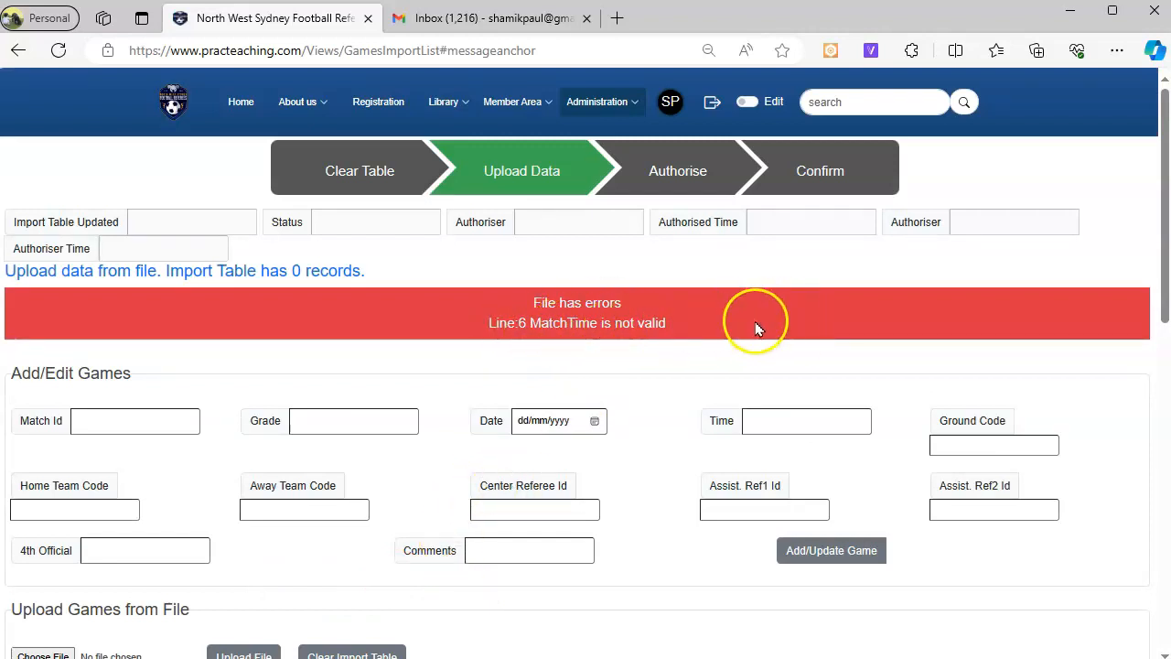
Switch to Notepad++, set match 389161's time on line 6 of GamesImport.txt to 15:00 and save the file
key("alt+Tab")
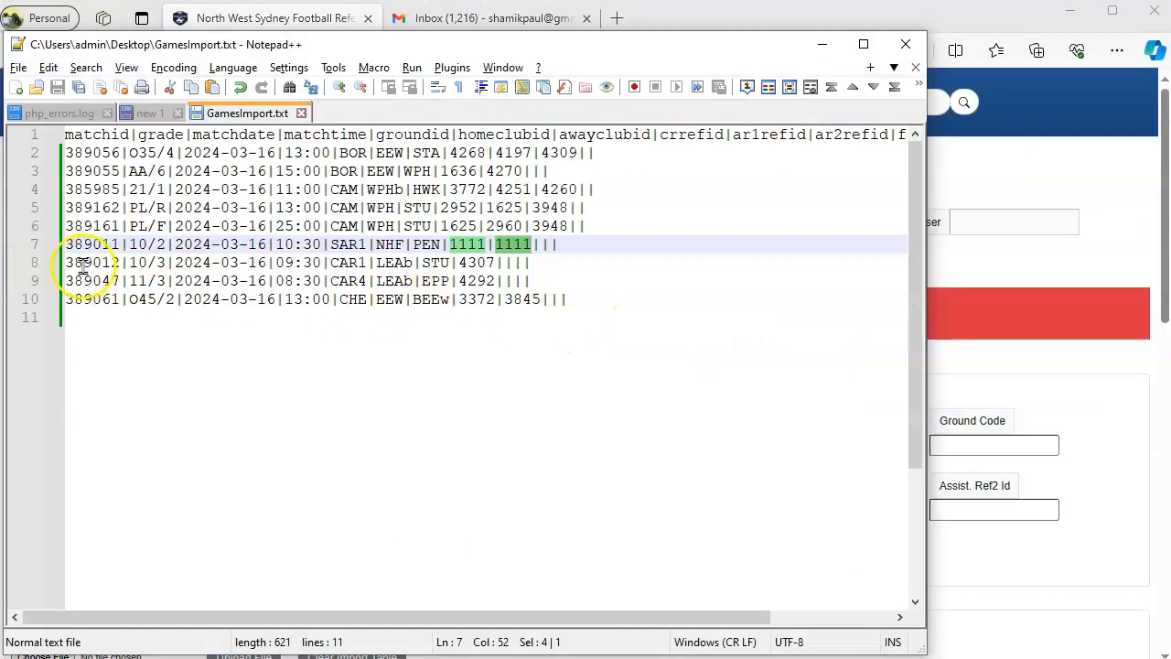
left_click(83, 227)
left_click(287, 226)
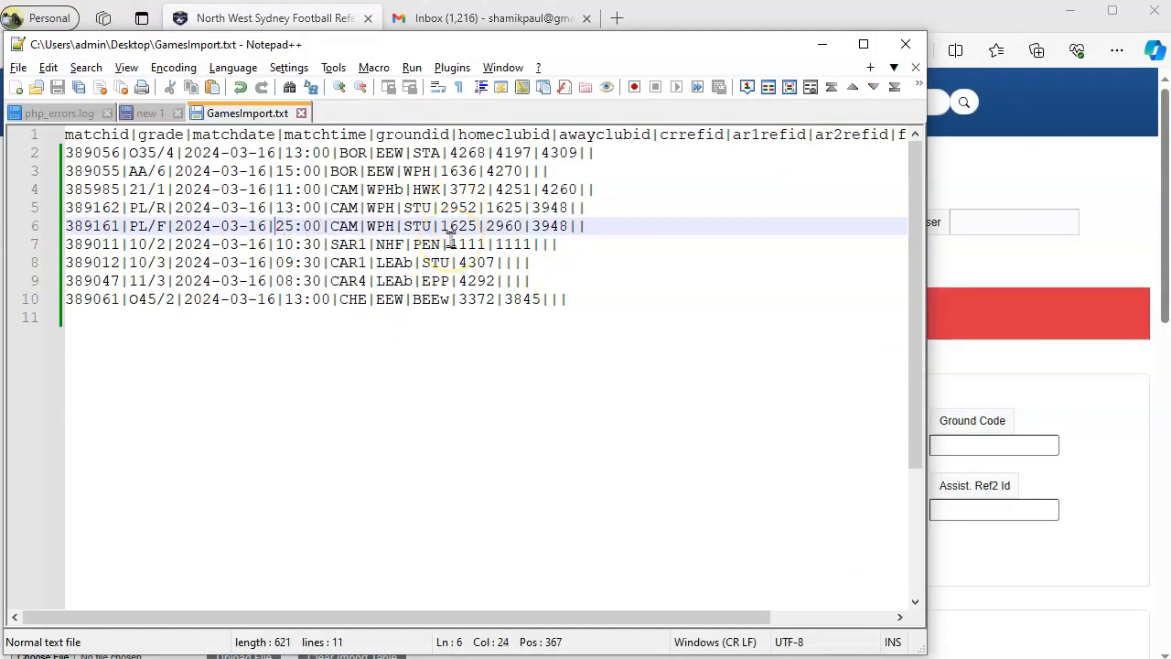
key("Delete")
type("1")
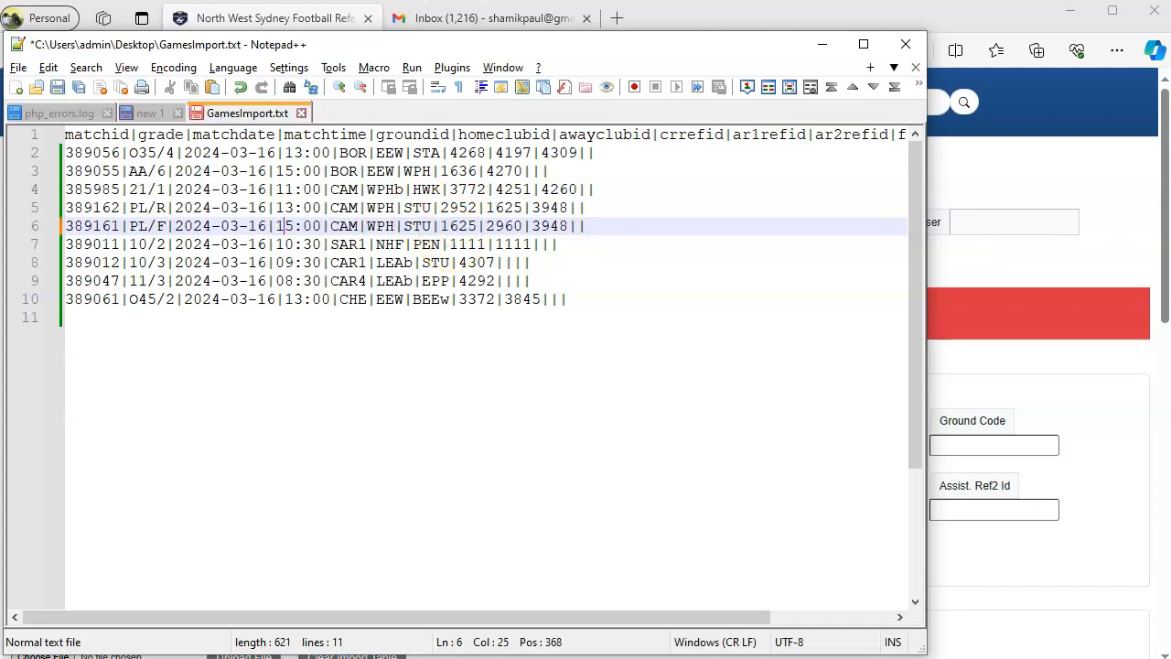
key("ctrl+s")
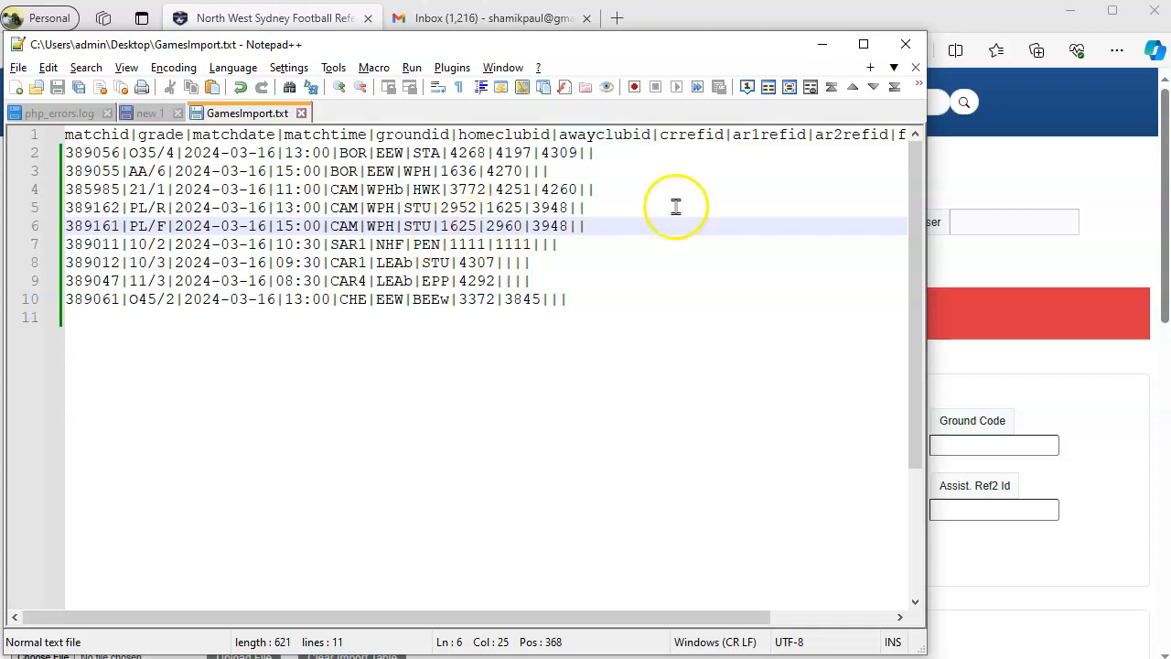
Return to the Games-Import page, choose the corrected GamesImport.txt from the Desktop again and upload it
left_click(994, 156)
scroll(118, 431, "down", 5)
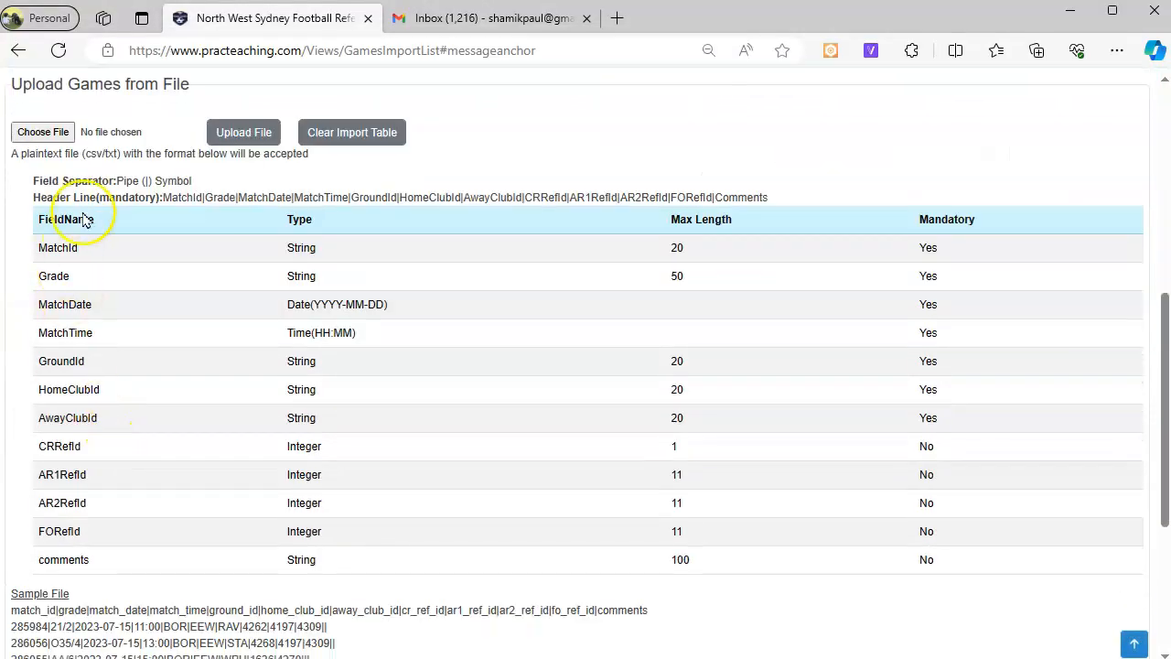
left_click(44, 132)
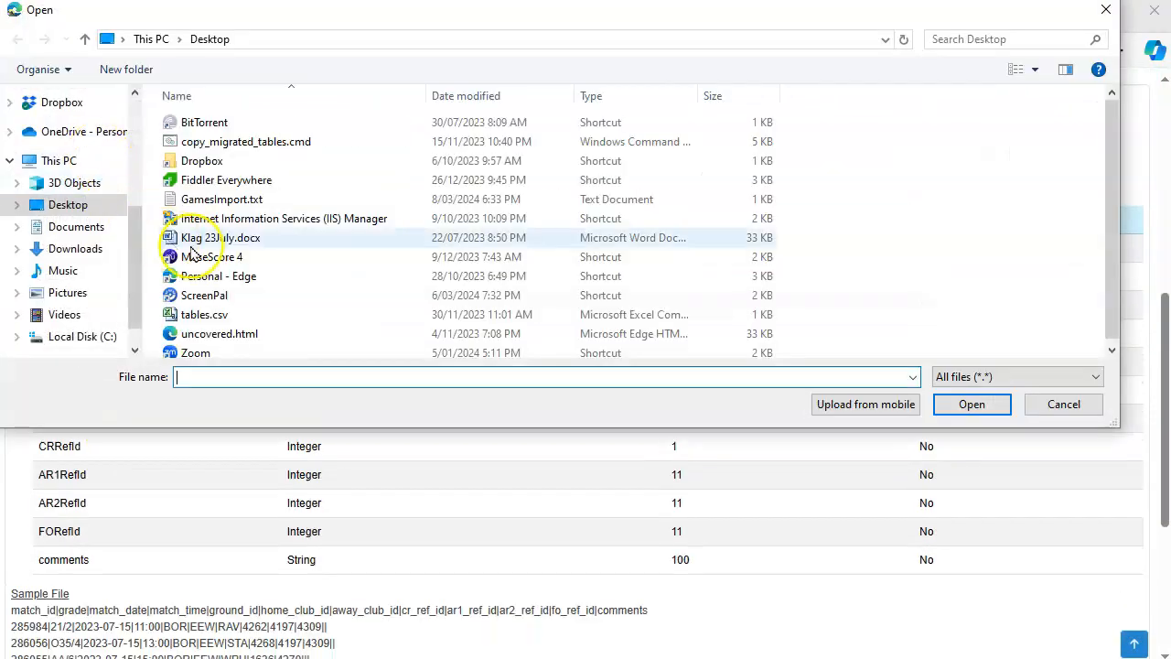
double_click(210, 200)
left_click(344, 135)
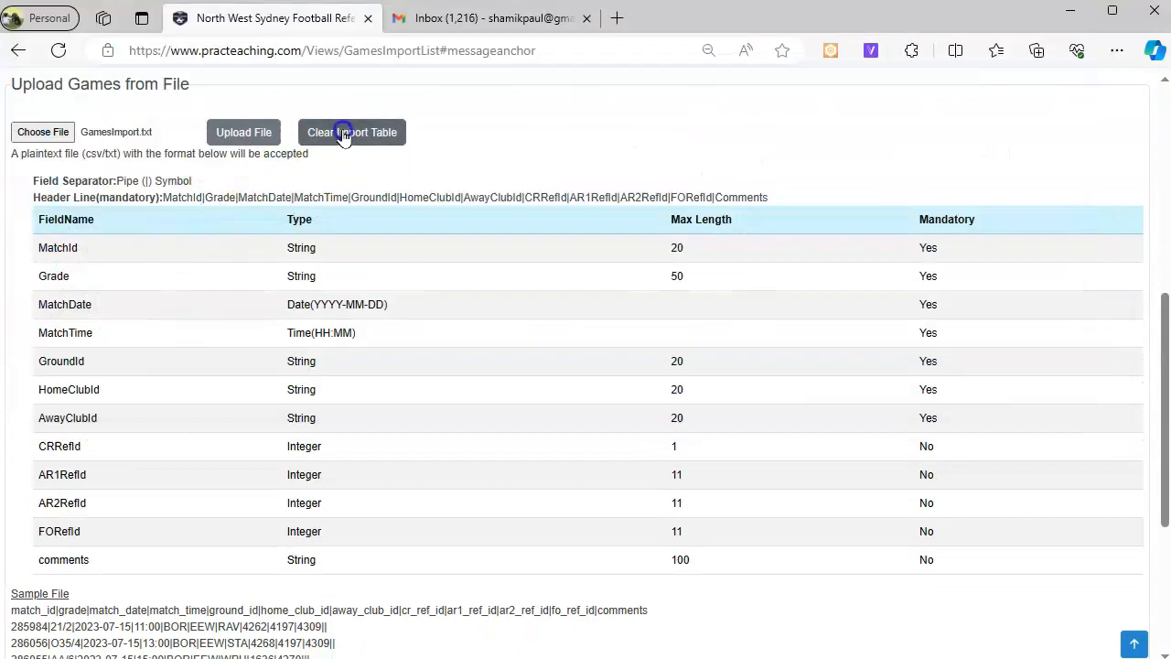
left_click(242, 132)
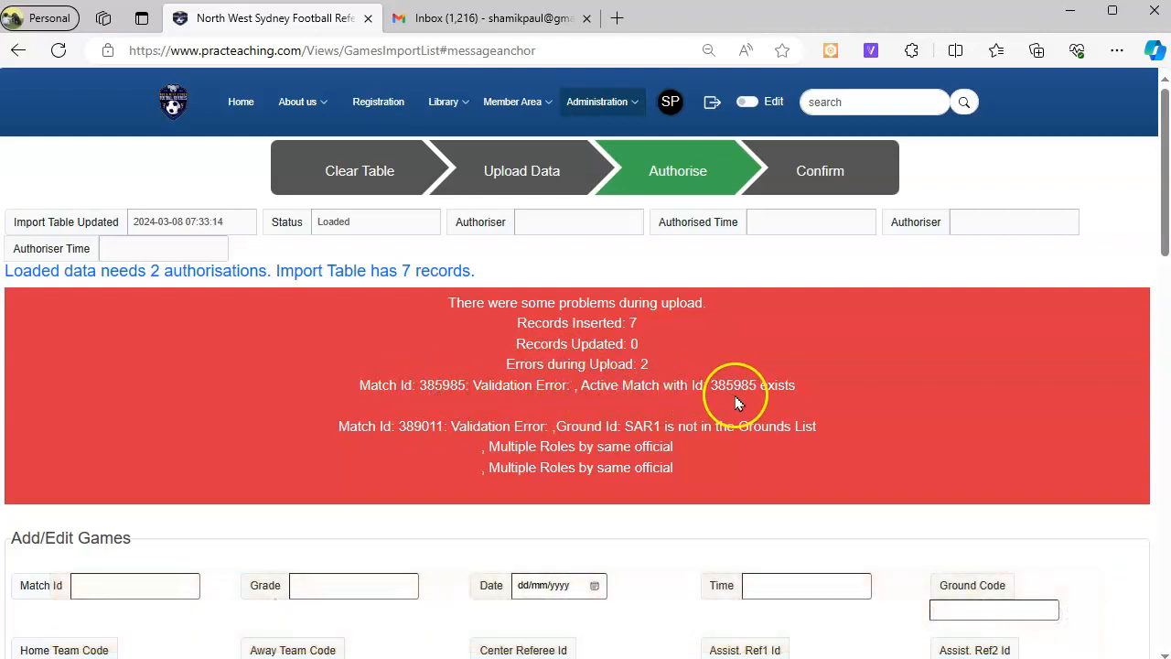
Open the administration Games list in a new tab and search it for match 385985
double_click(734, 388)
left_click(608, 101)
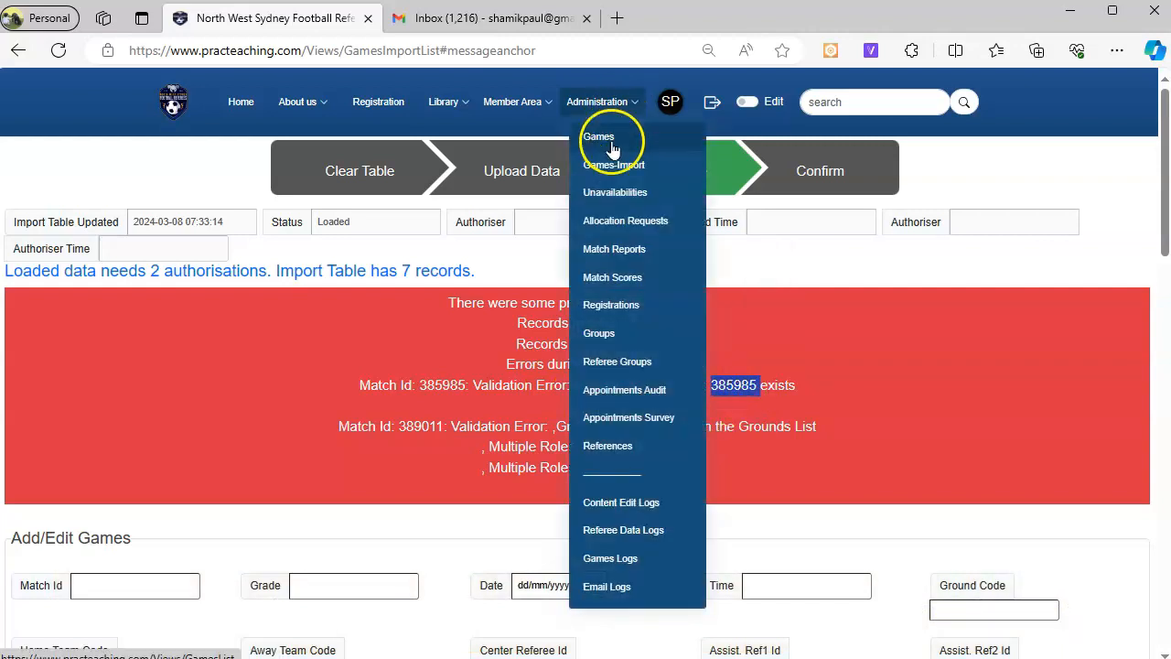
right_click(613, 146)
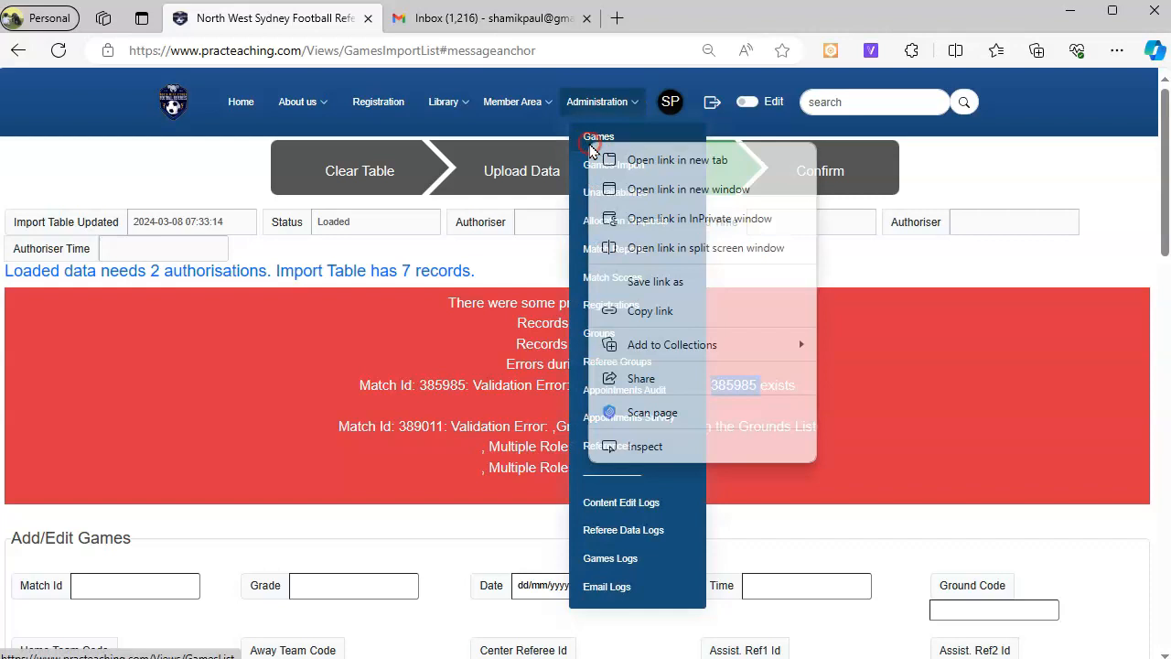
left_click(618, 165)
left_click(492, 17)
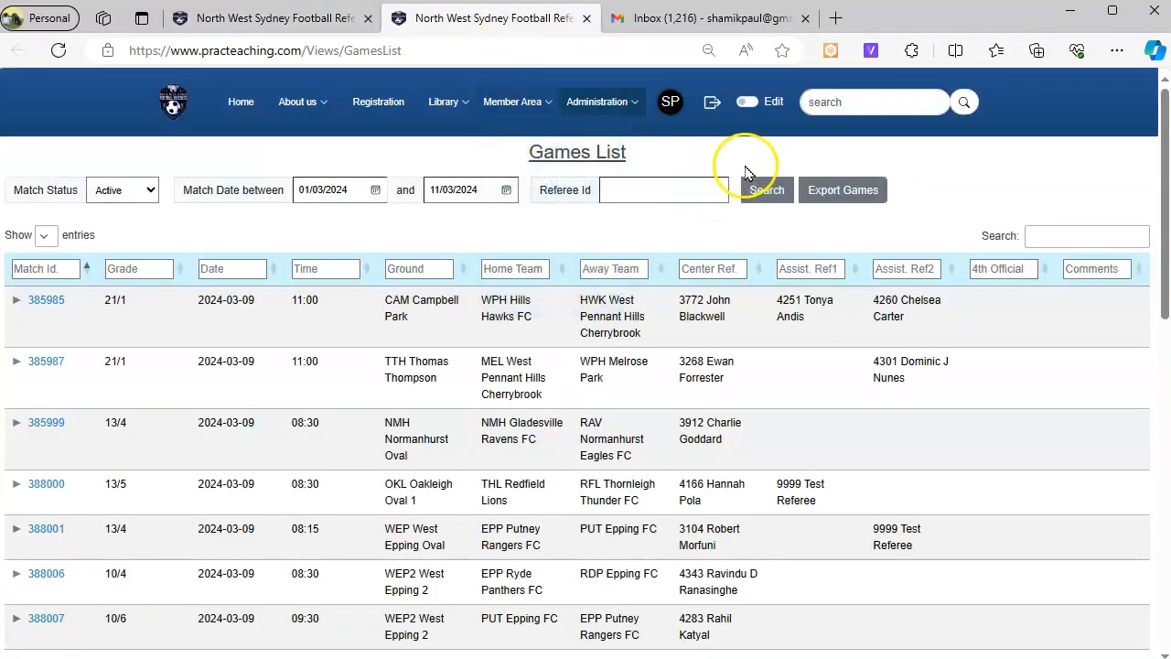
left_click(1069, 235)
type("385985")
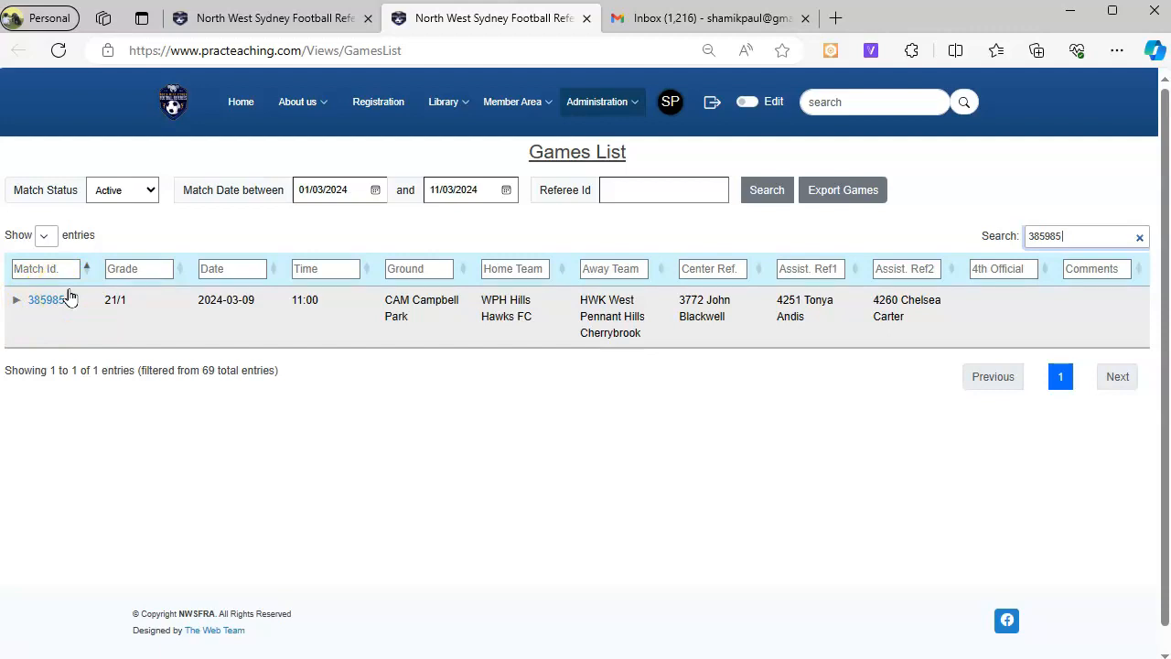
Expand match 385985 in the Games List and check its status
left_click(15, 306)
left_click(17, 303)
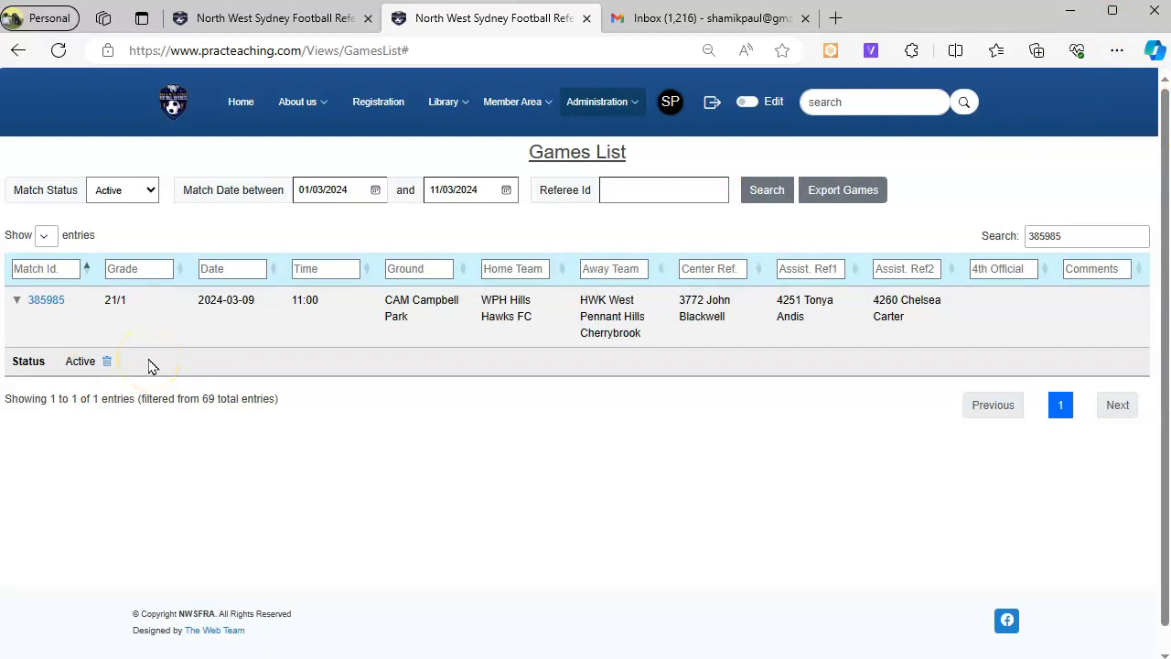
left_click(68, 368)
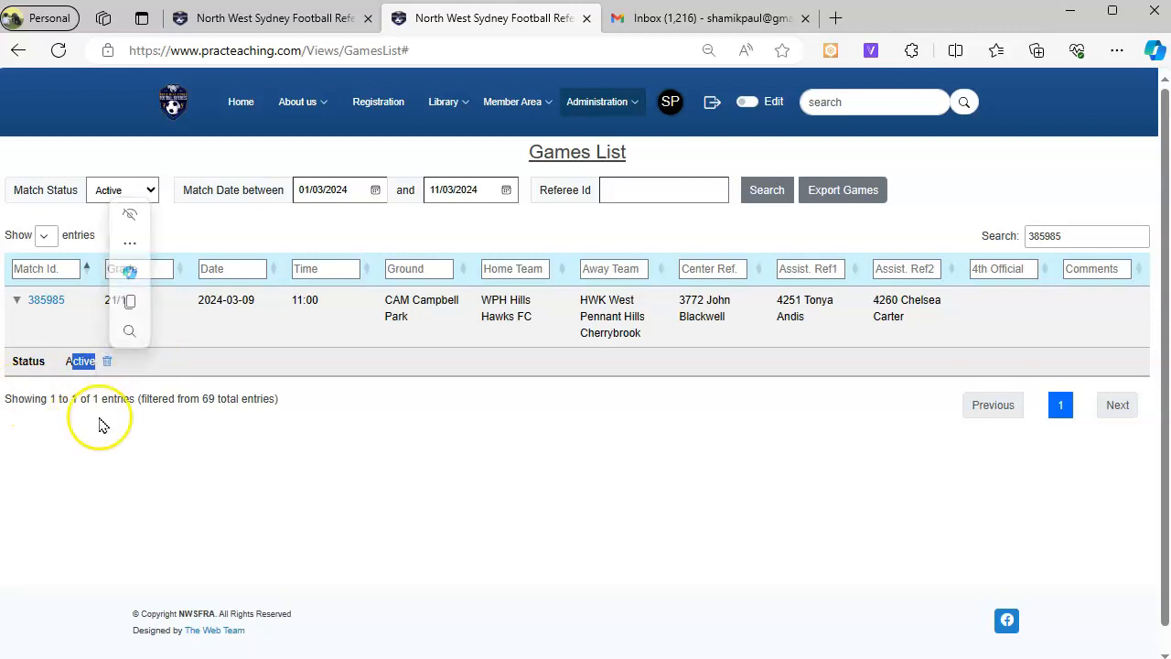
left_click(470, 409)
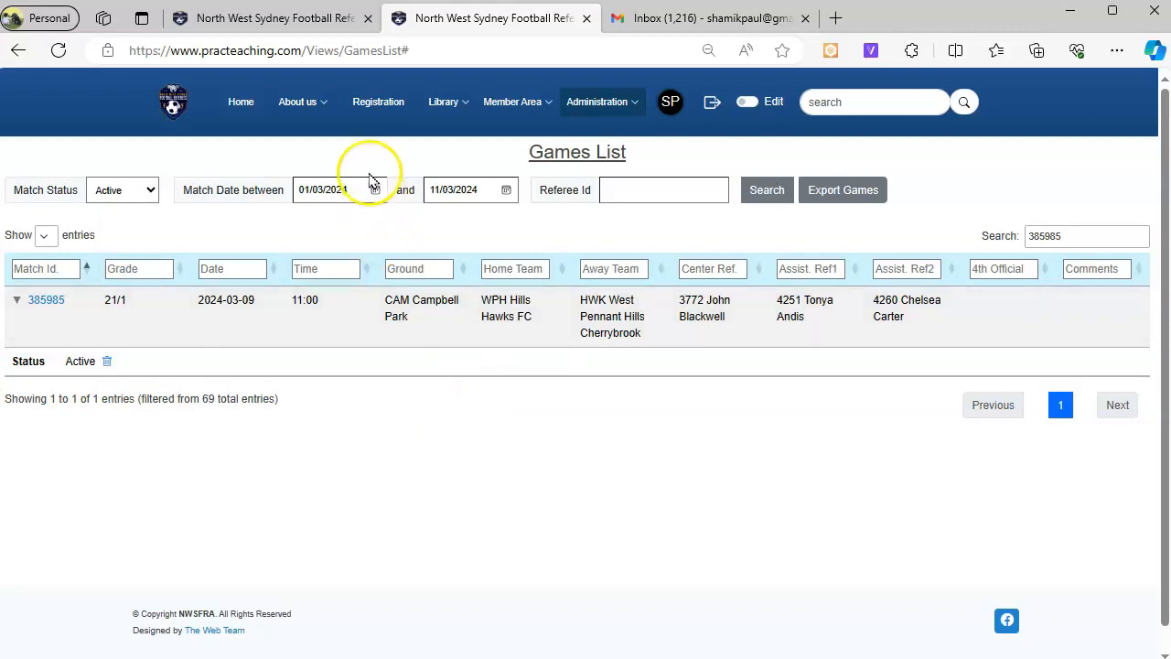
Return to the Games-Import page and examine the upload errors reported for matches 385985 and 389011
left_click(303, 18)
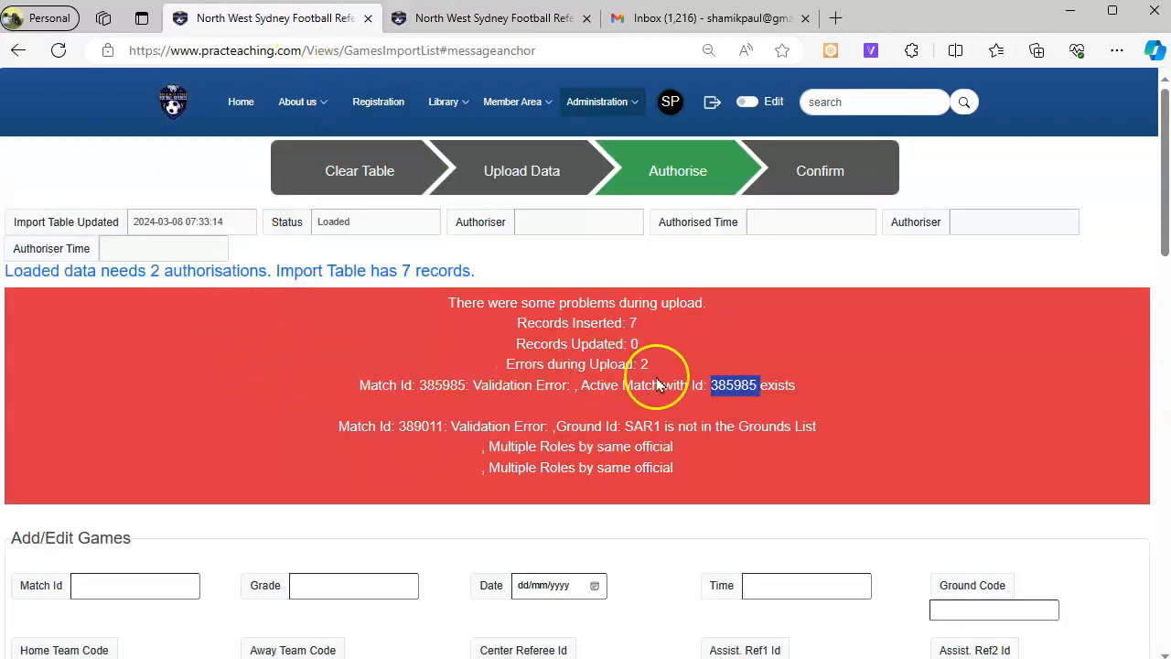
left_click_drag(356, 395, 796, 385)
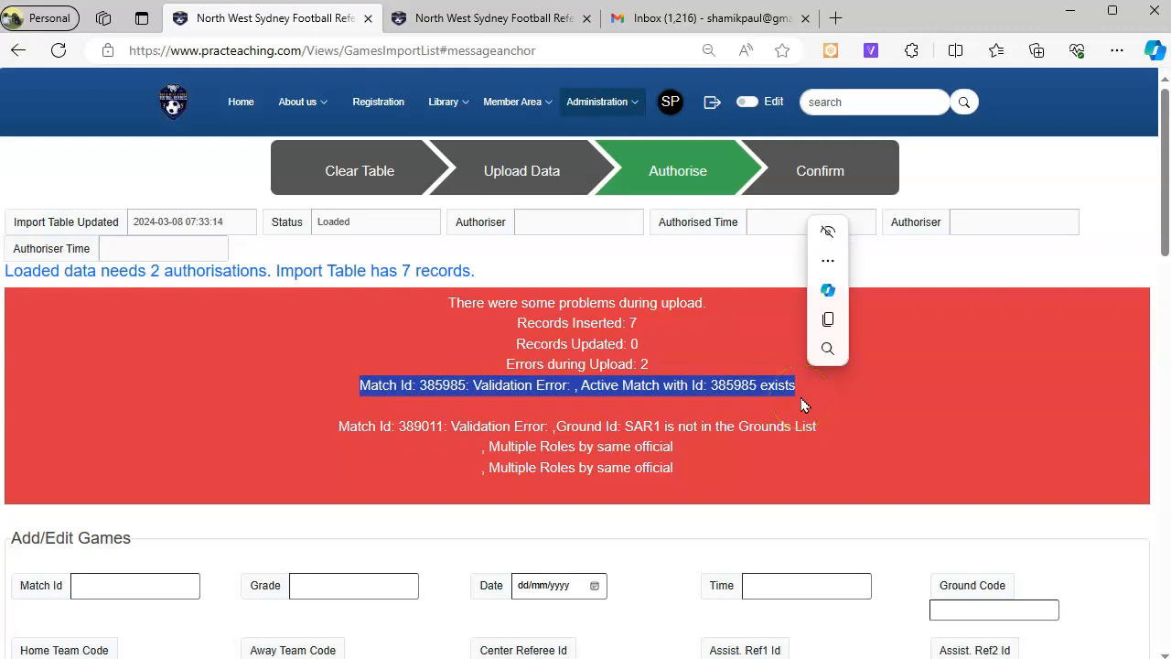
double_click(734, 385)
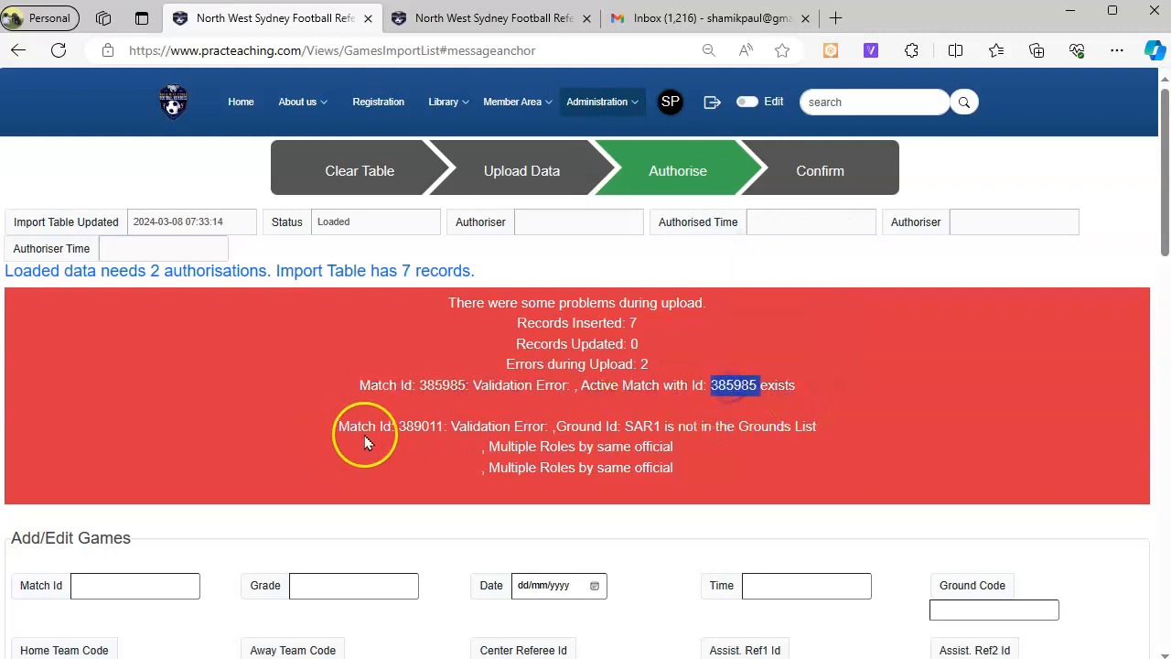
double_click(432, 430)
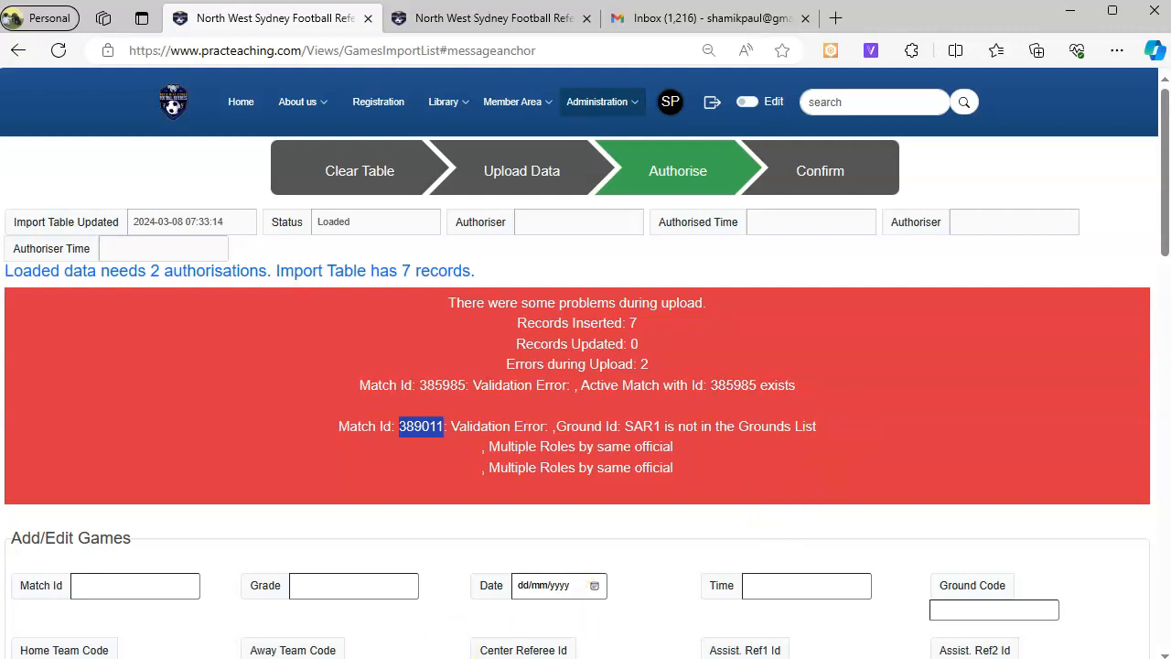
Switch to Notepad++ and change match 389011's ground code on line 7 of GamesImport.txt to CAR1
key("alt+Tab")
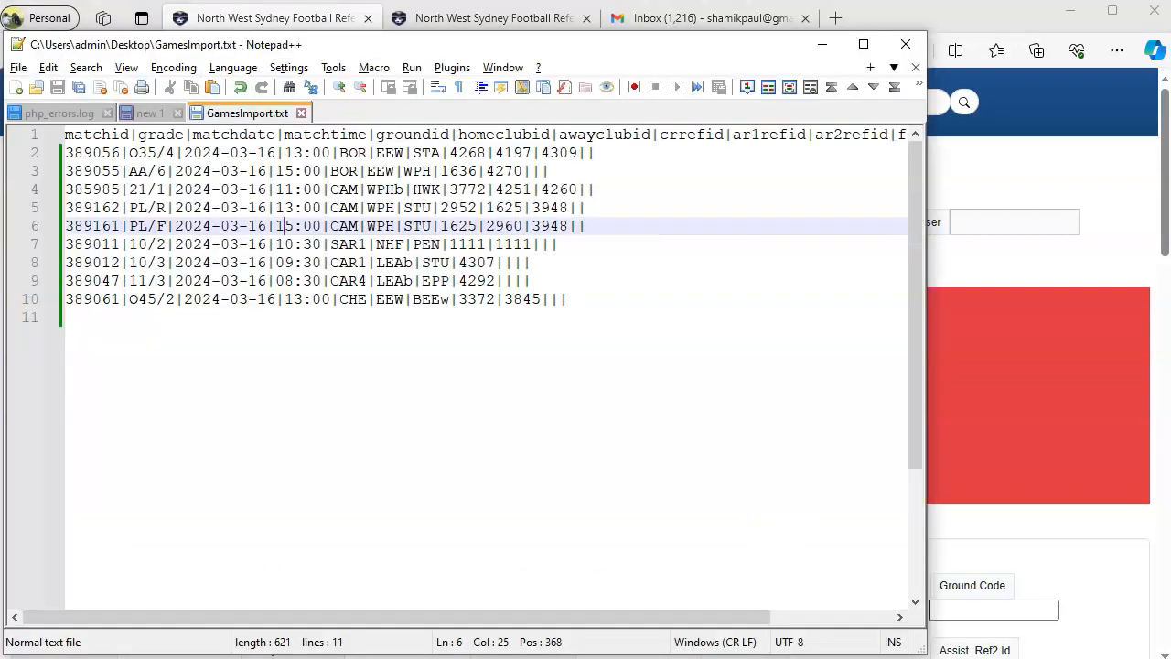
left_click(333, 262)
key("Up")
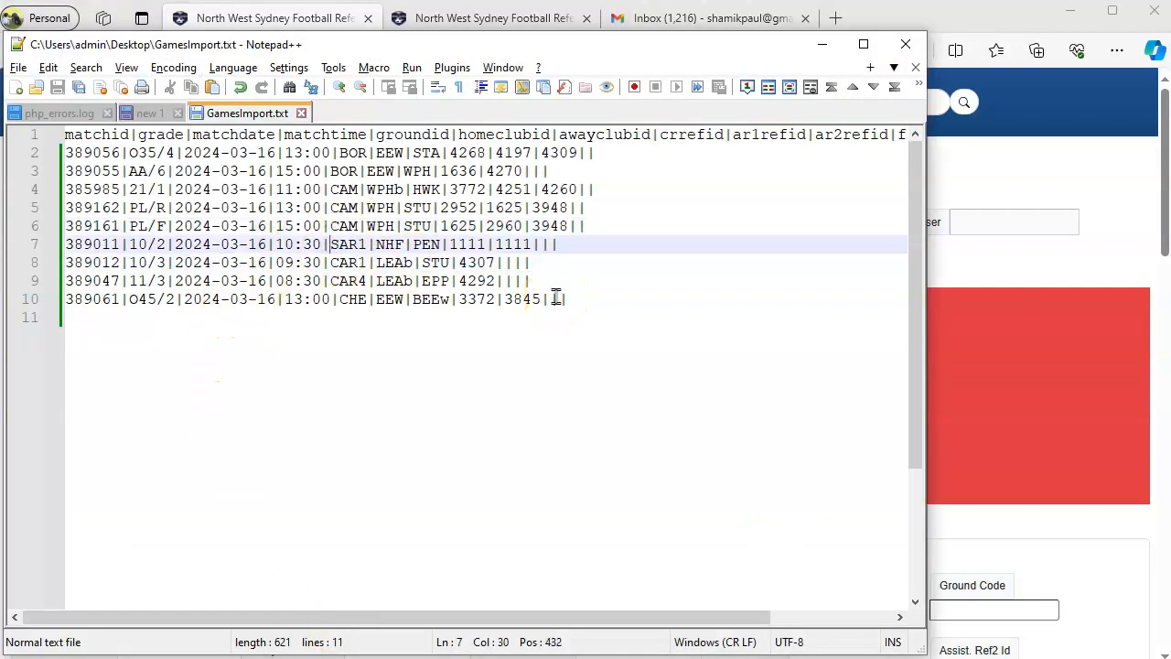
type("C")
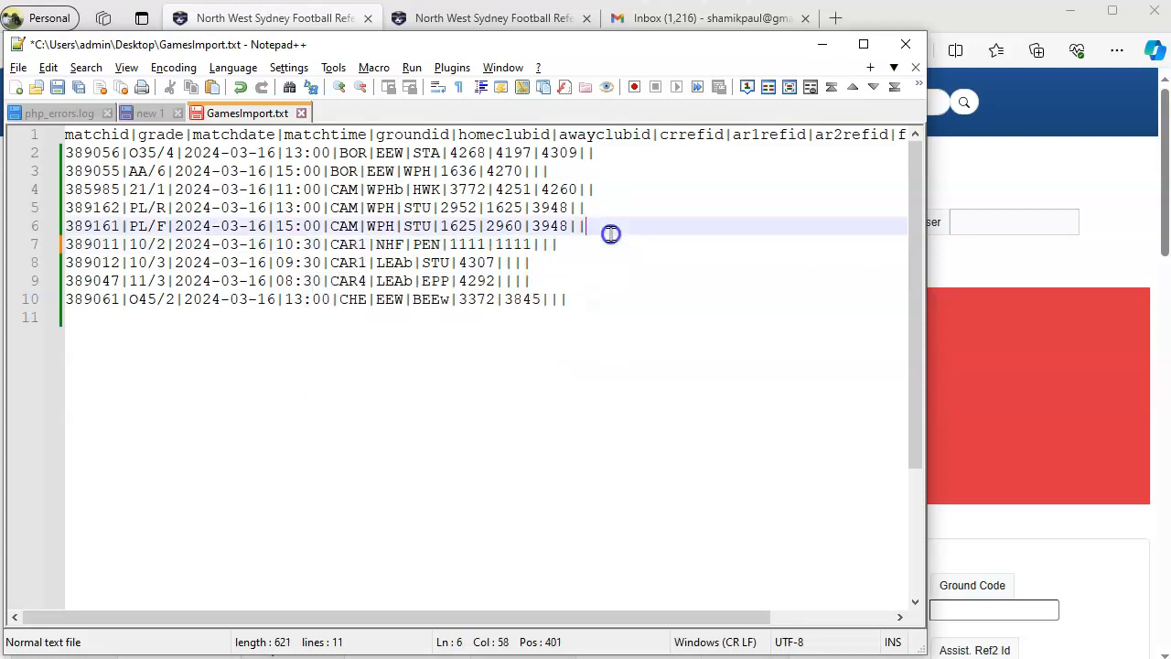
Recheck the upload errors in the browser, set match 389011's centre referee ID to 3821 in GamesImport.txt and save the file
left_click(1046, 348)
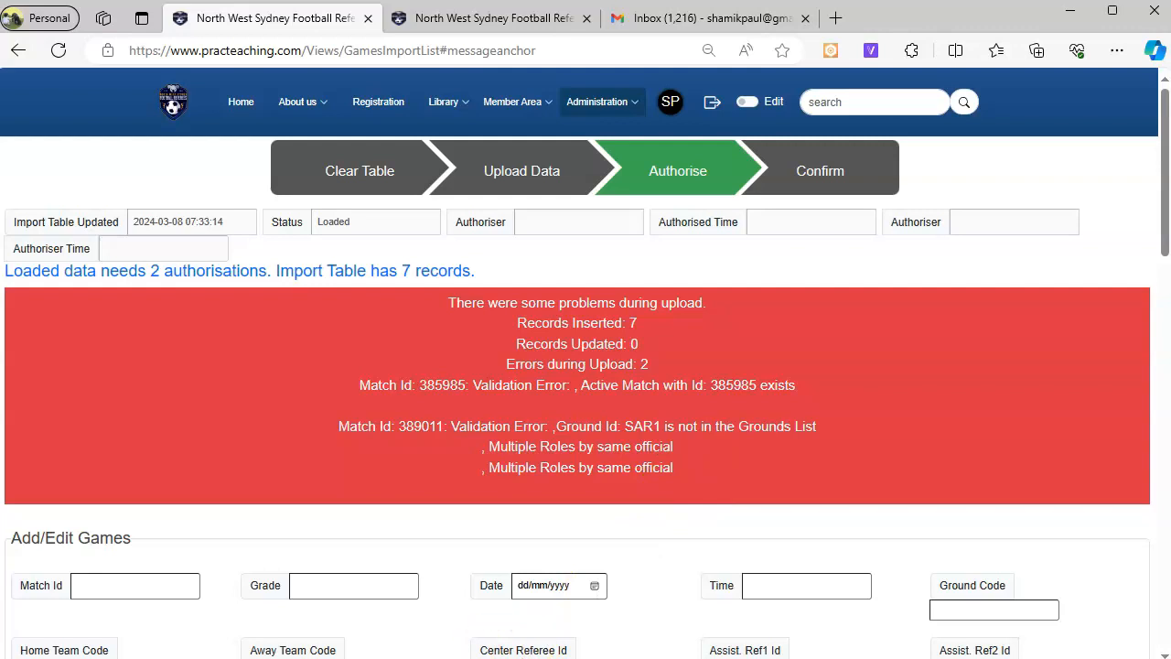
key("alt+Tab")
double_click(467, 244)
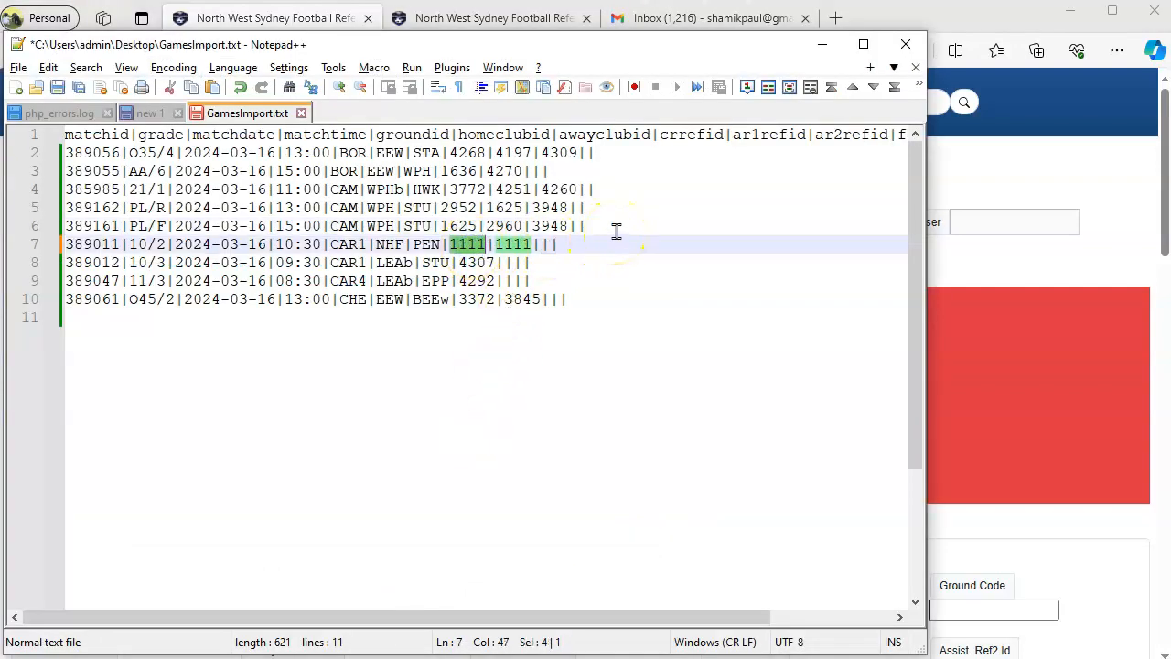
type("382")
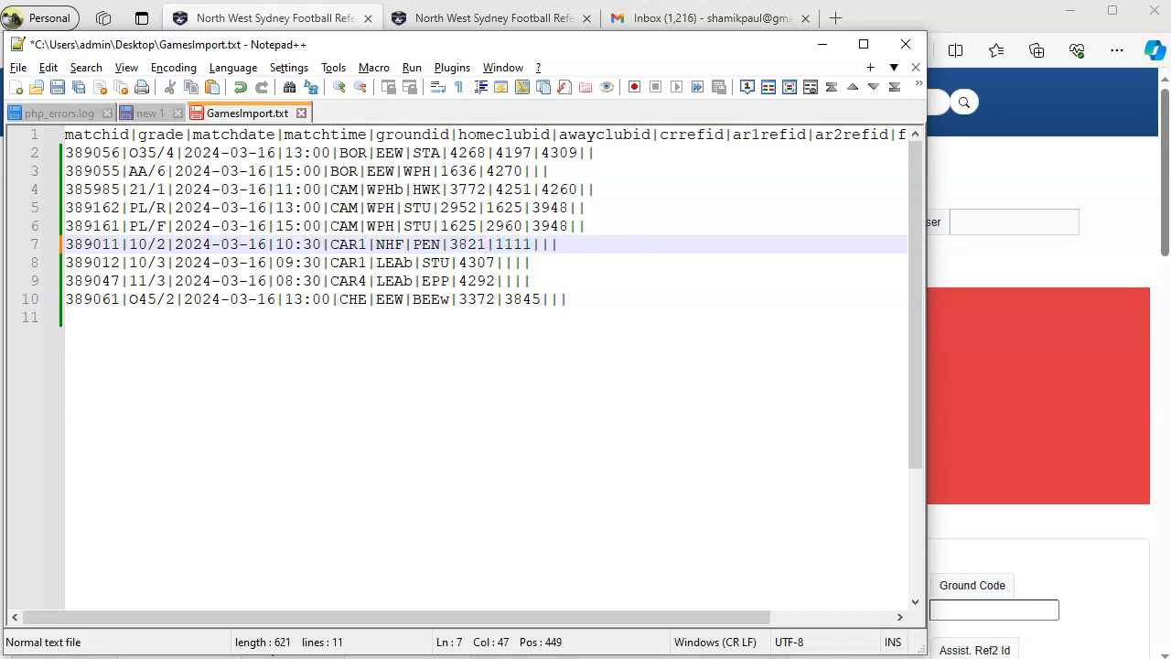
left_click(1055, 253)
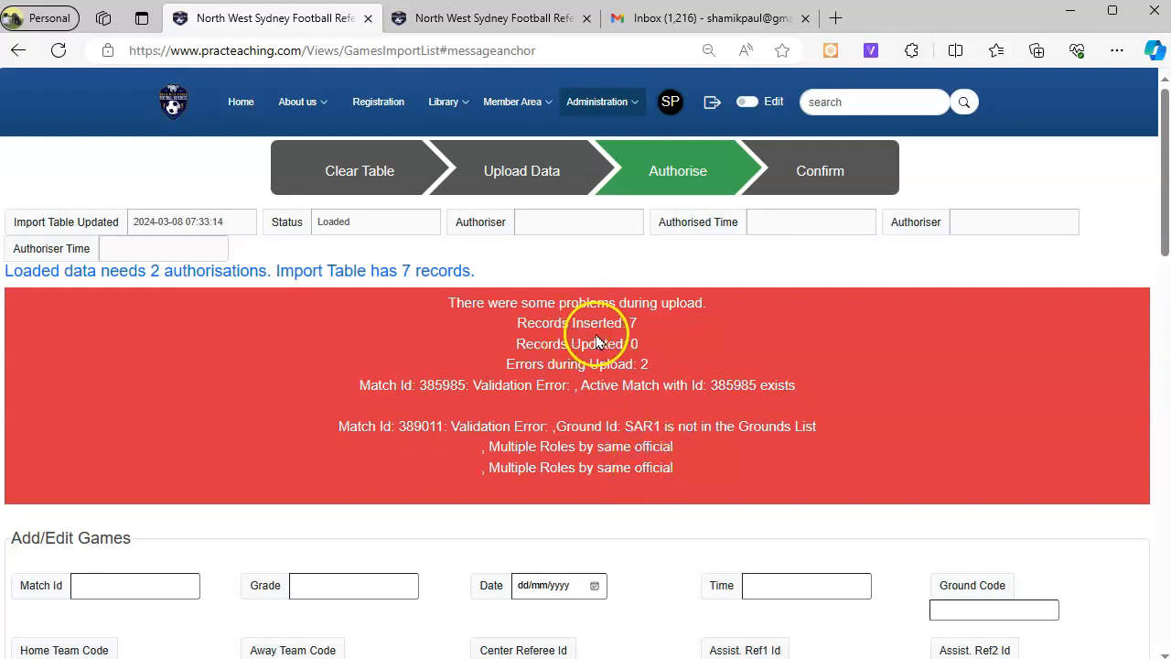
Review the imported records on the Games-Import page and clear all entries from the import table
scroll(596, 341, "down", 15)
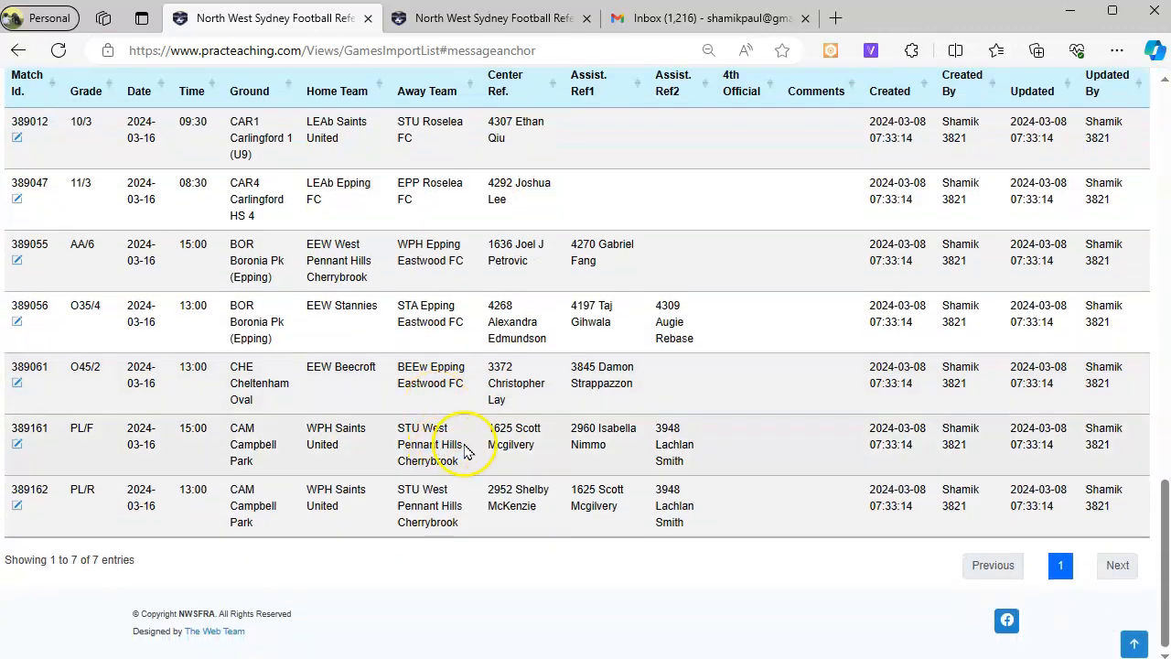
scroll(518, 471, "up", 12)
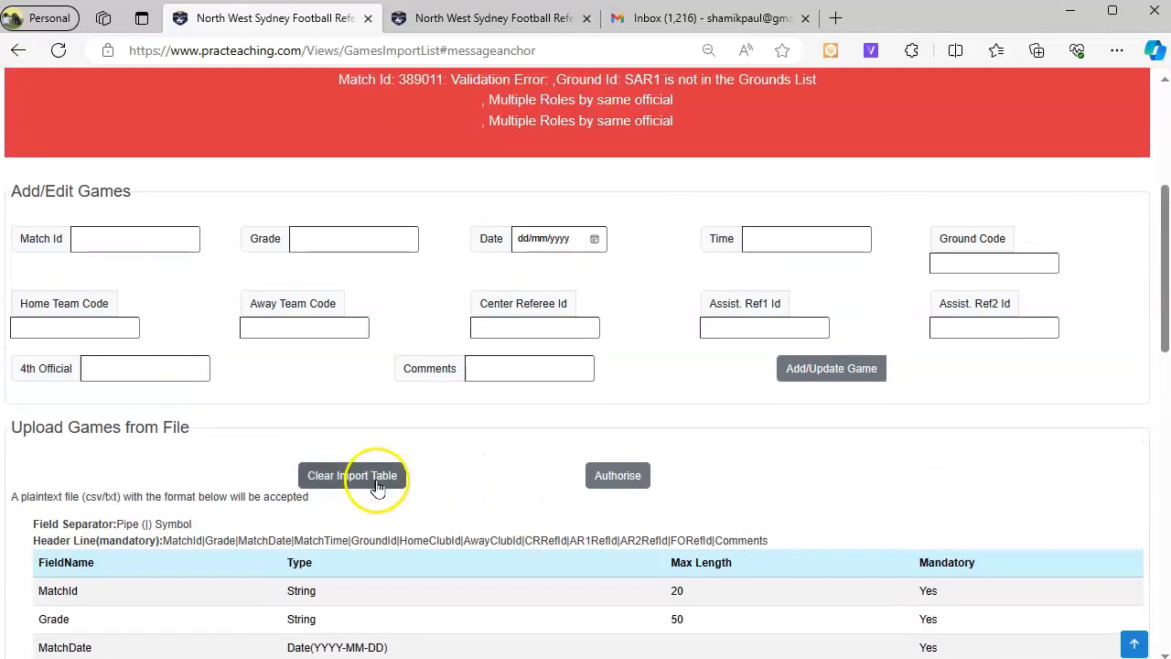
left_click(380, 487)
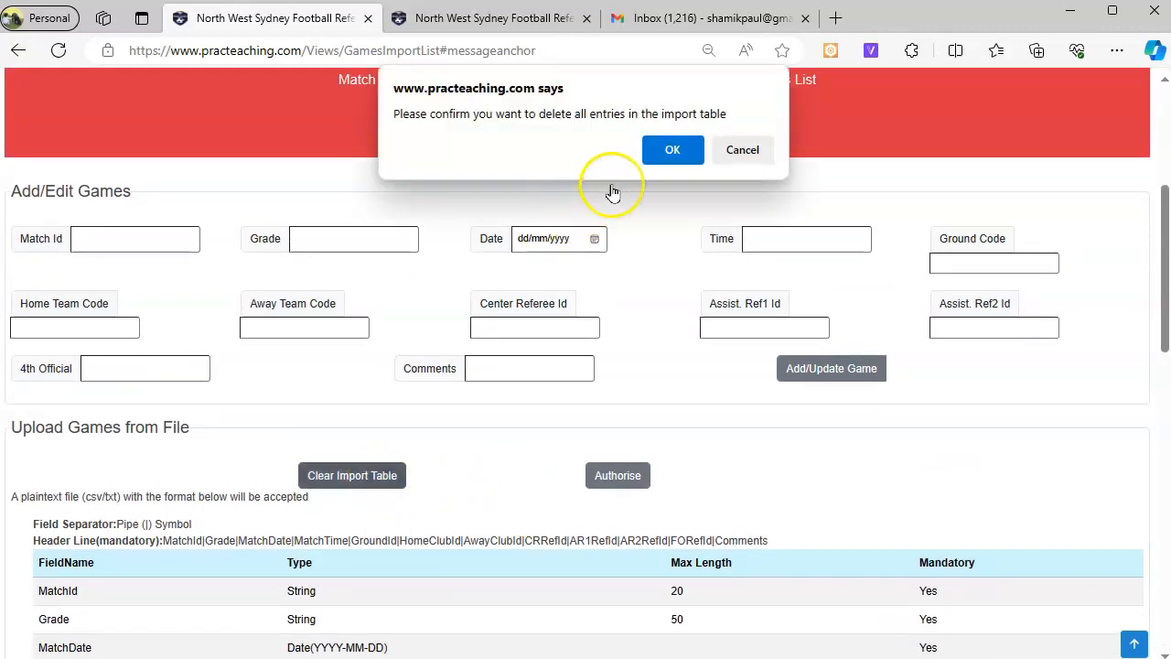
left_click(673, 150)
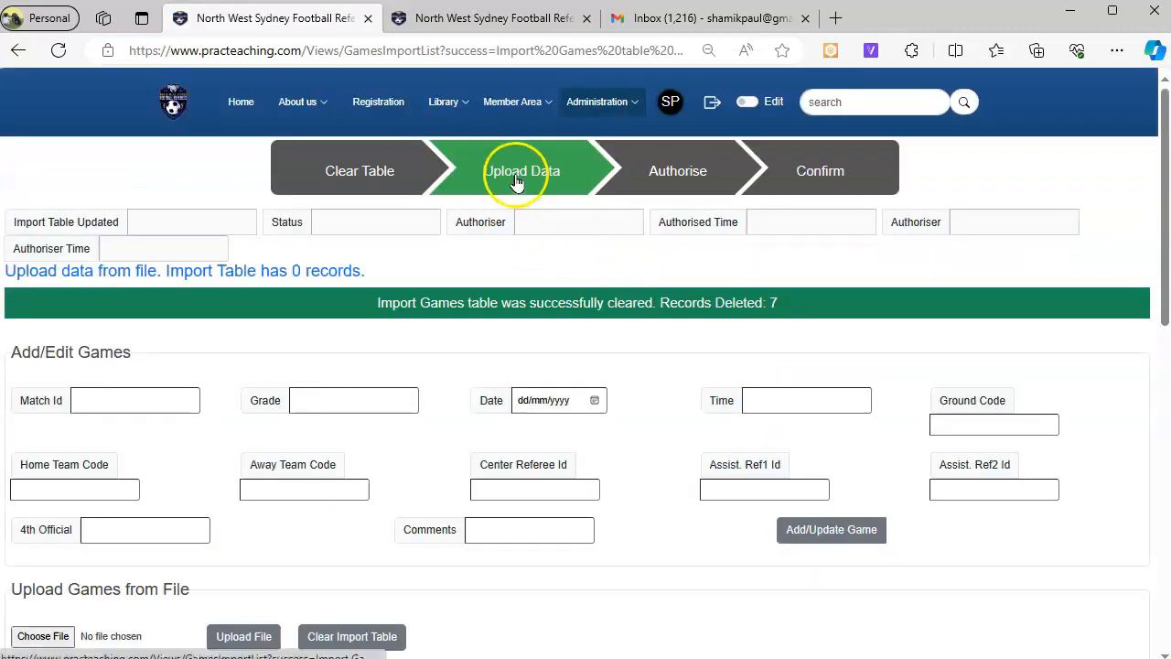
Check the import table, choose the corrected GamesImport.txt from the Desktop and upload it
scroll(418, 387, "down", 5)
scroll(293, 442, "up", 1)
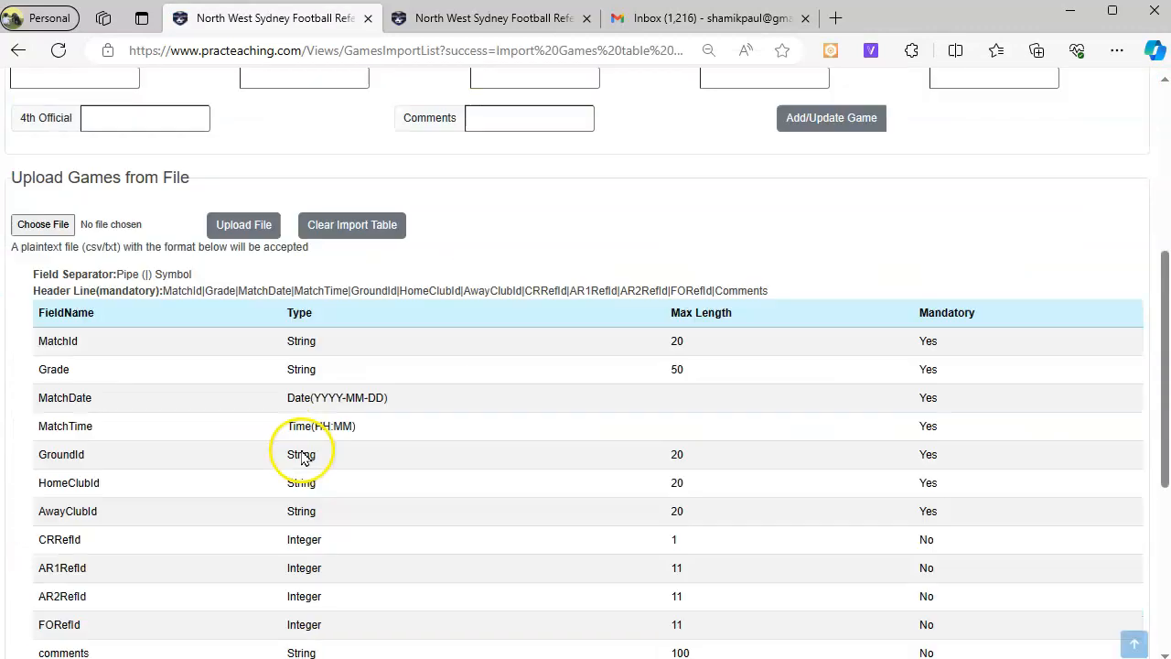
scroll(348, 453, "down", 5)
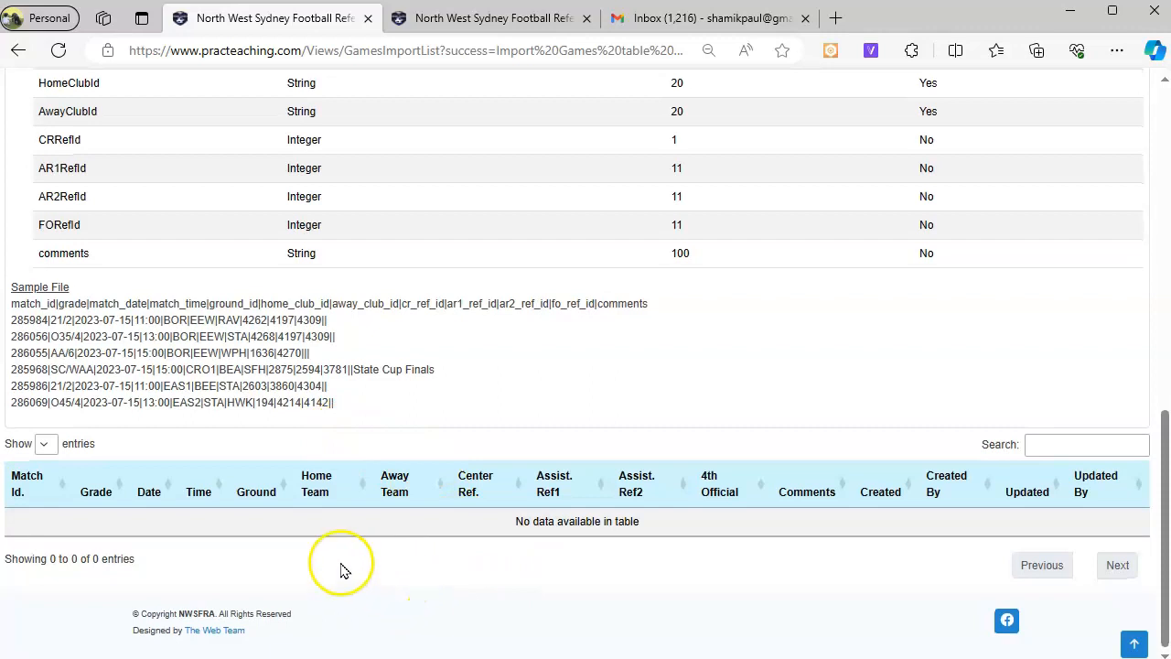
scroll(143, 492, "up", 8)
scroll(65, 440, "down", 5)
left_click(32, 116)
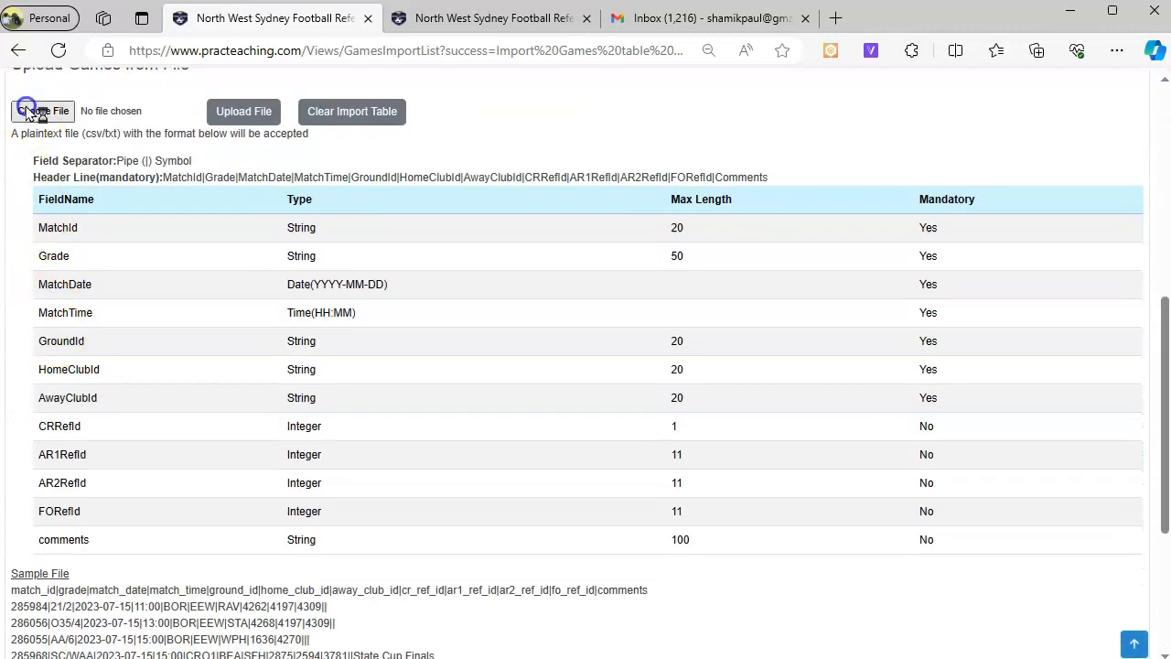
double_click(220, 201)
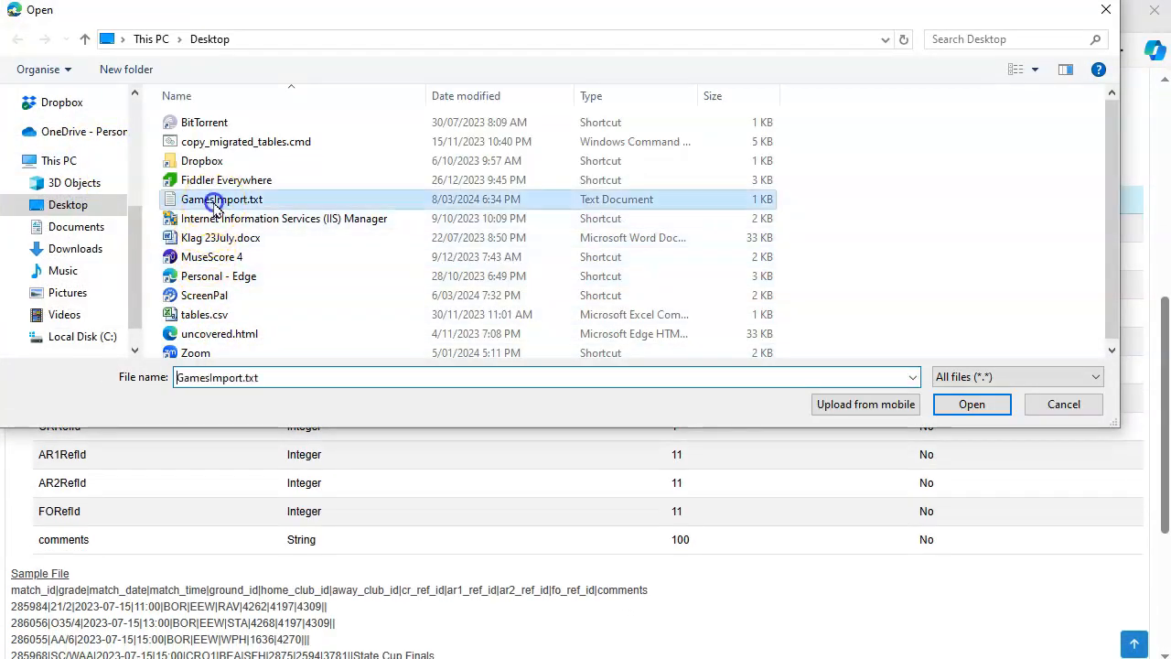
left_click(245, 110)
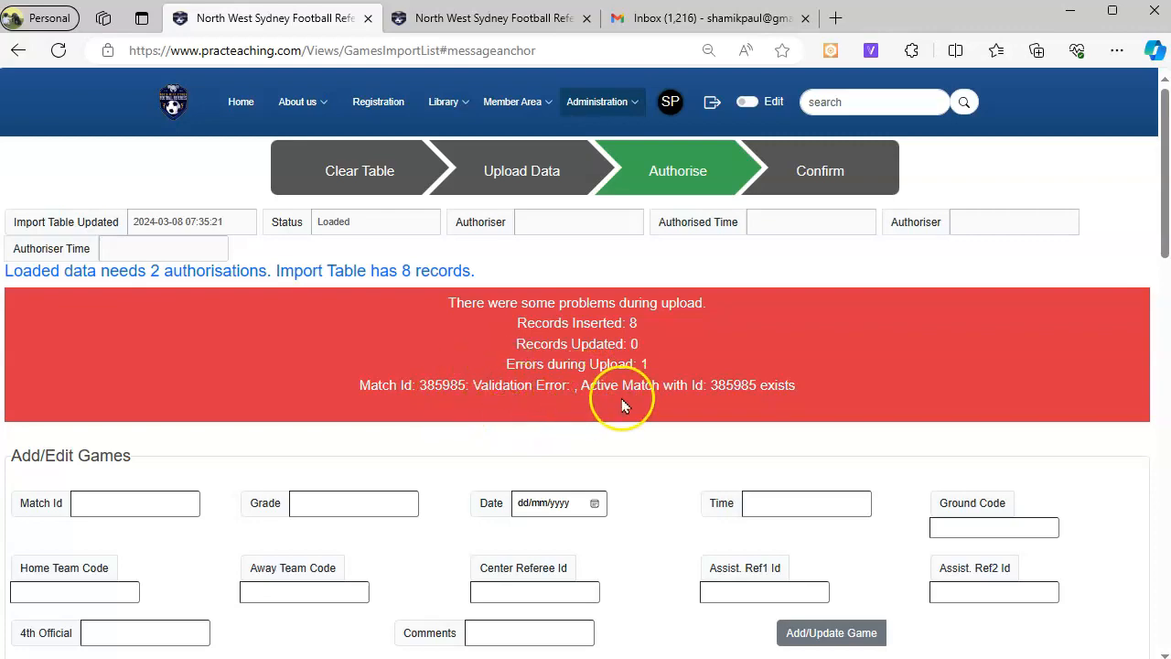
Review the newly uploaded records and clear all entries from the import table again
scroll(378, 405, "down", 10)
scroll(353, 392, "up", 2)
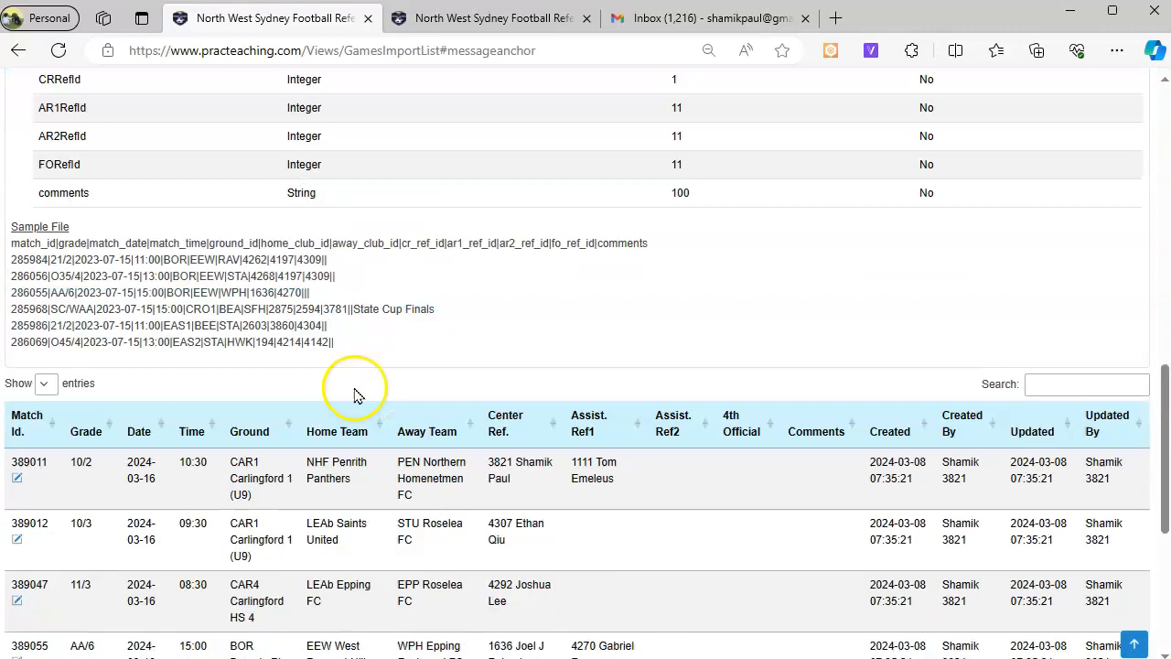
scroll(287, 401, "up", 6)
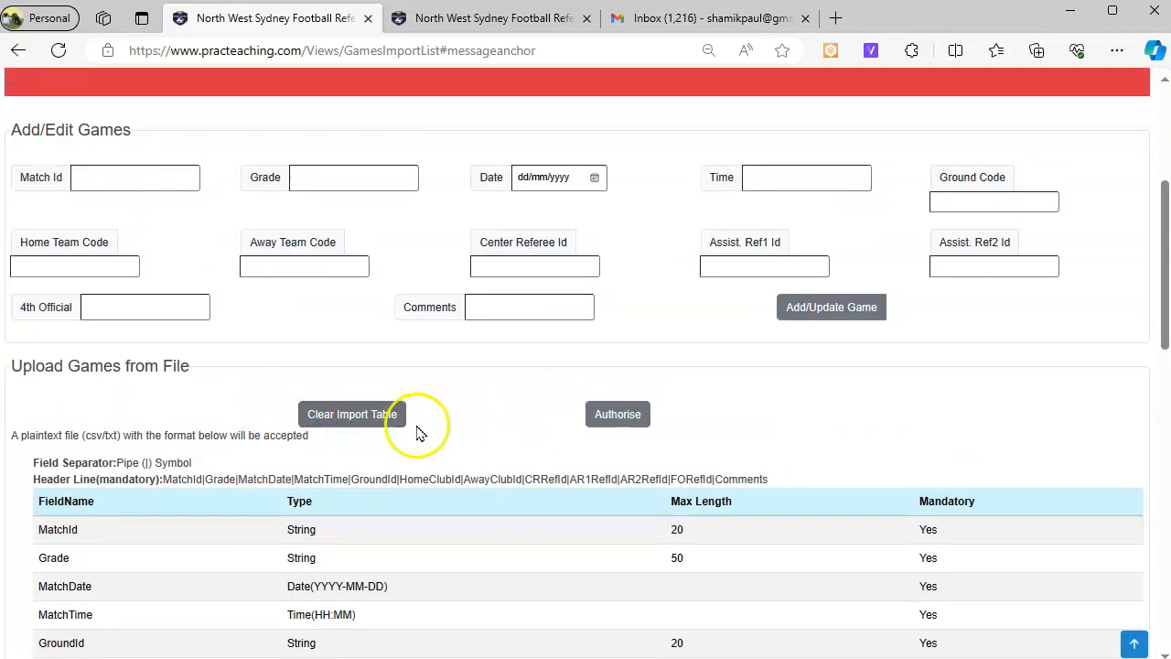
left_click(391, 416)
left_click(673, 150)
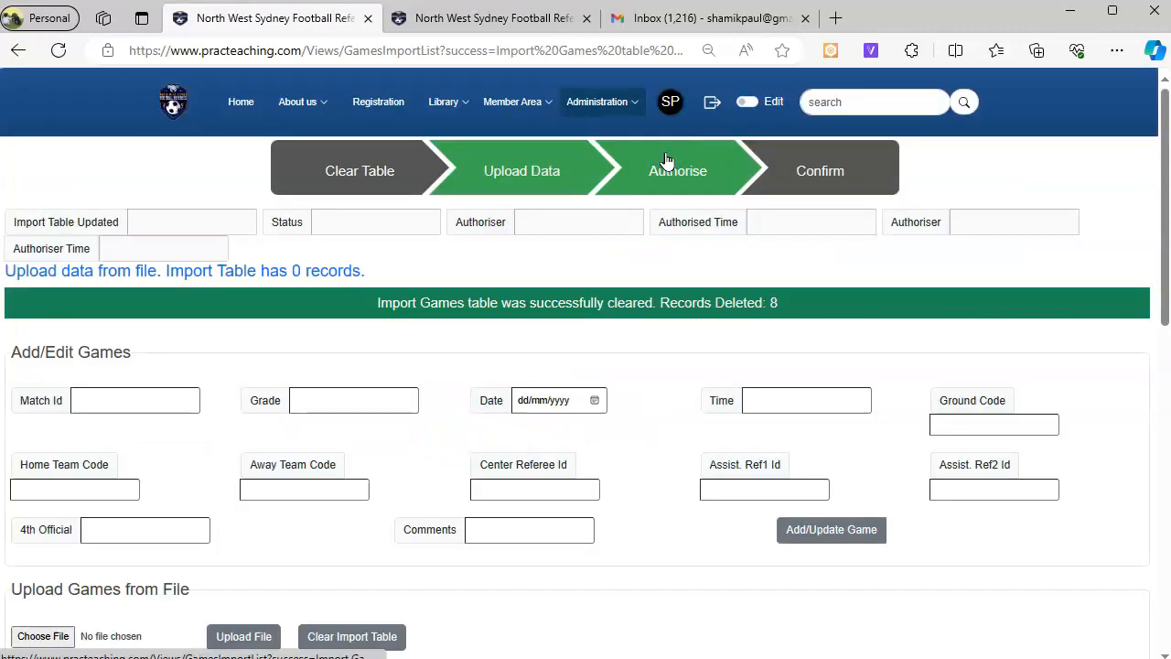
Switch to Notepad++, change the match ID on line 4 of GamesImport.txt to 389985 and save the file
key("alt+Tab")
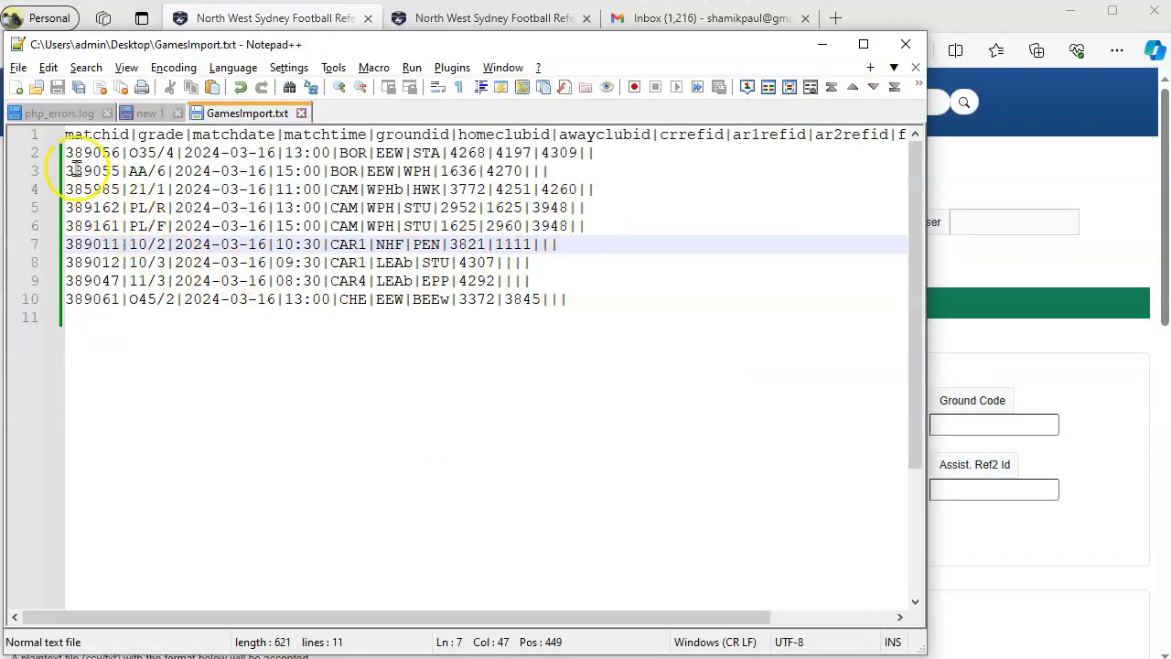
left_click(91, 190)
key("BackSpace")
type("9")
key("ctrl+s")
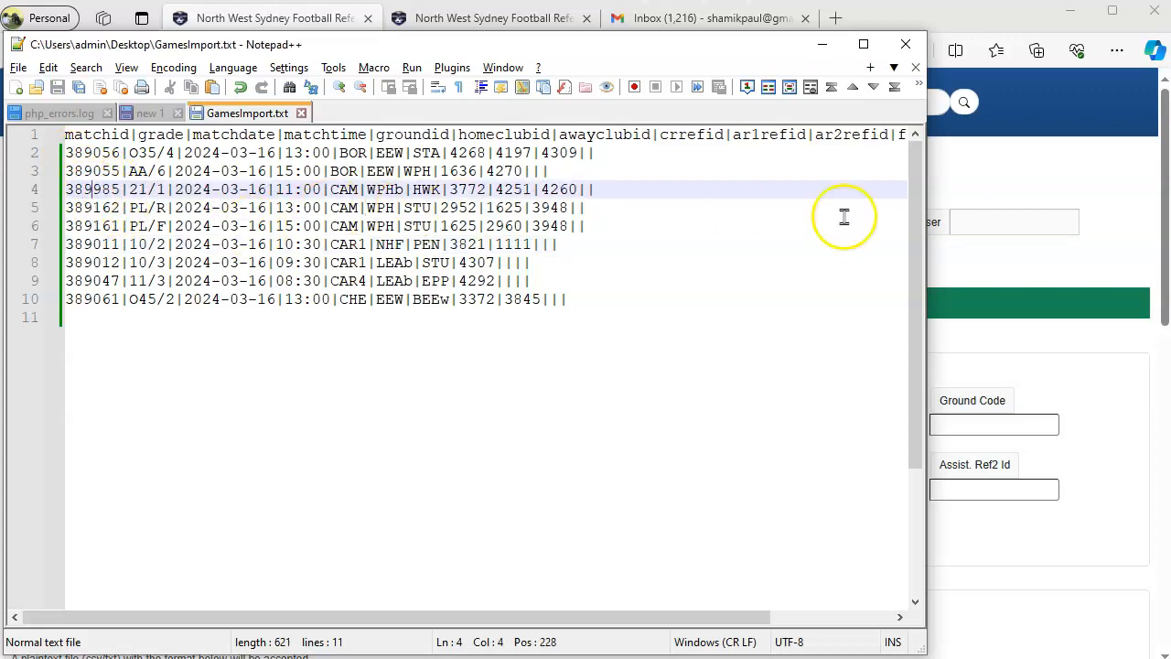
Return to the browser, choose the corrected GamesImport.txt from the Desktop and upload it to the import table
left_click(994, 190)
scroll(91, 432, "down", 5)
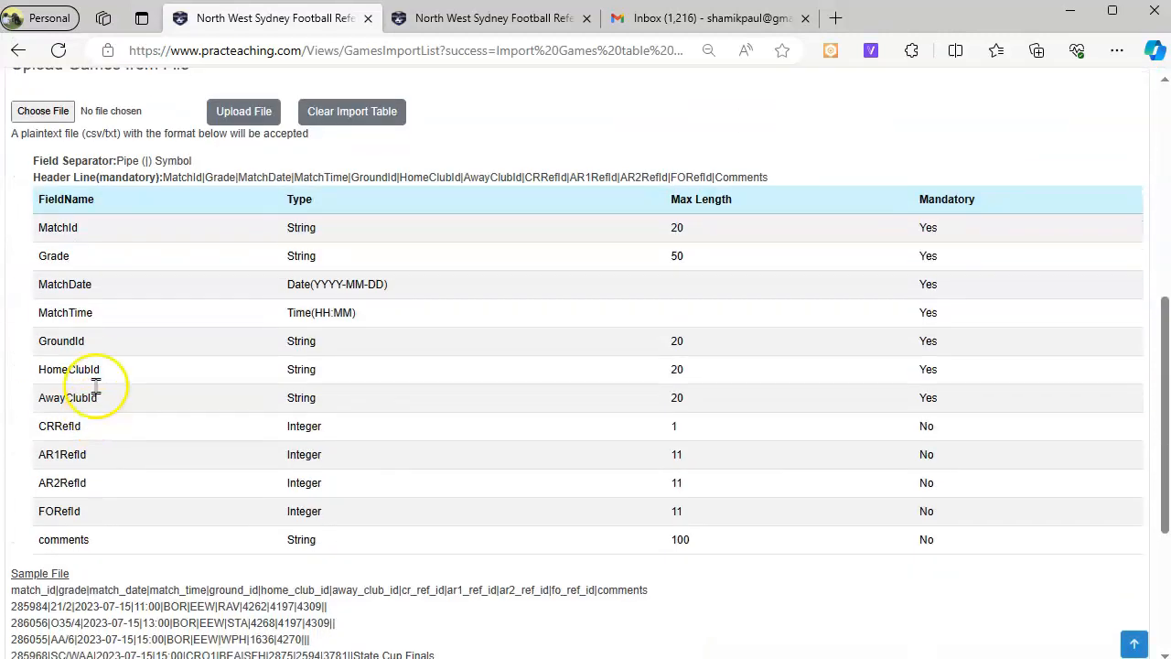
left_click(41, 113)
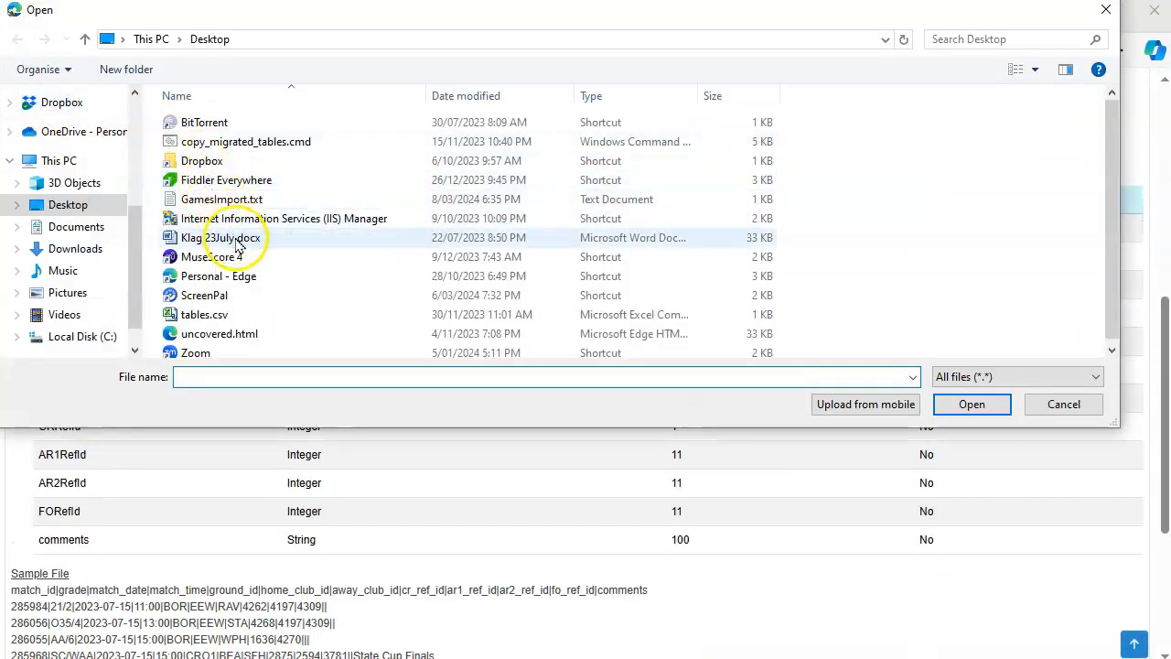
double_click(219, 199)
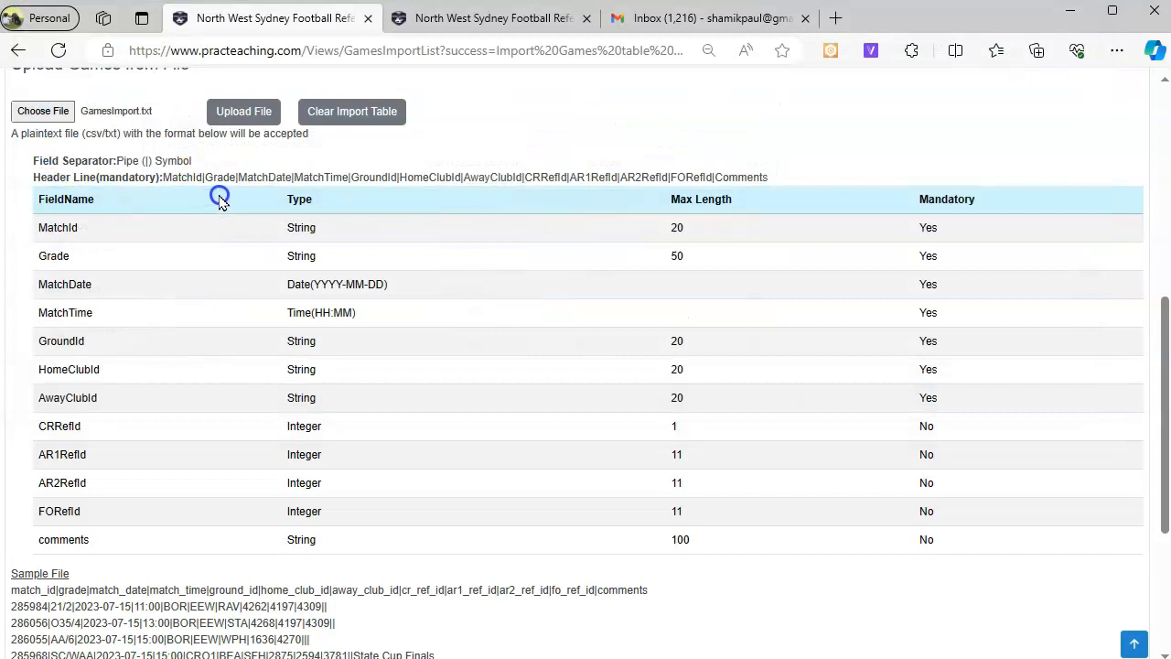
left_click(258, 111)
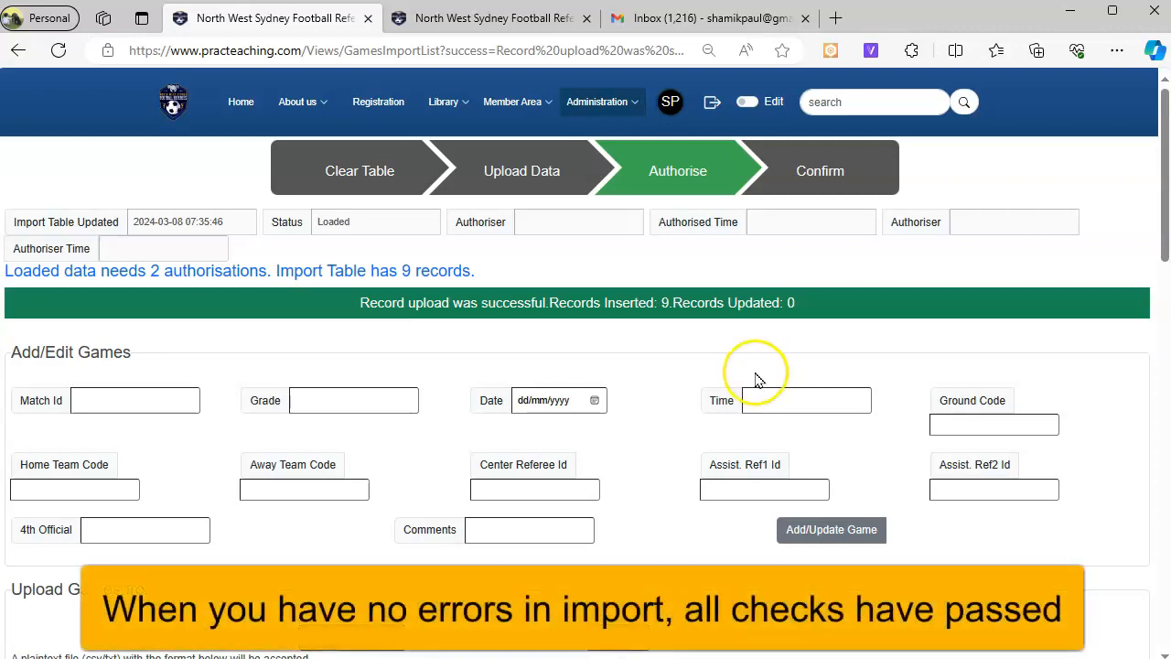
Review the uploaded game records and load match 389061 into the Add/Edit Games form
scroll(753, 379, "down", 10)
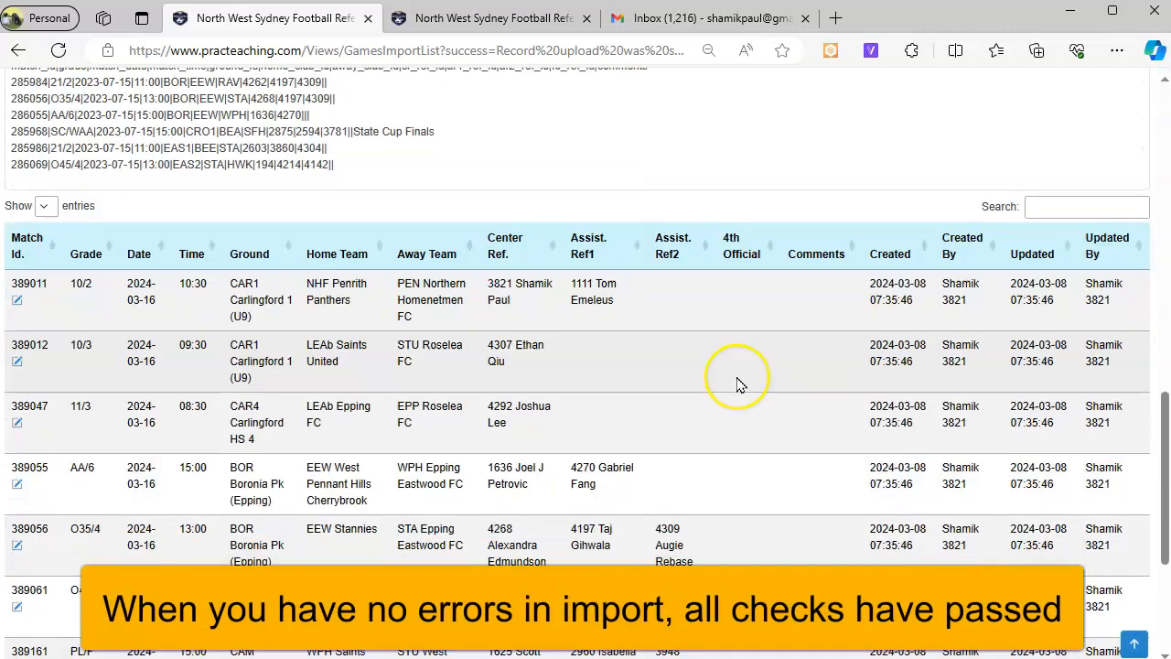
scroll(220, 373, "down", 3)
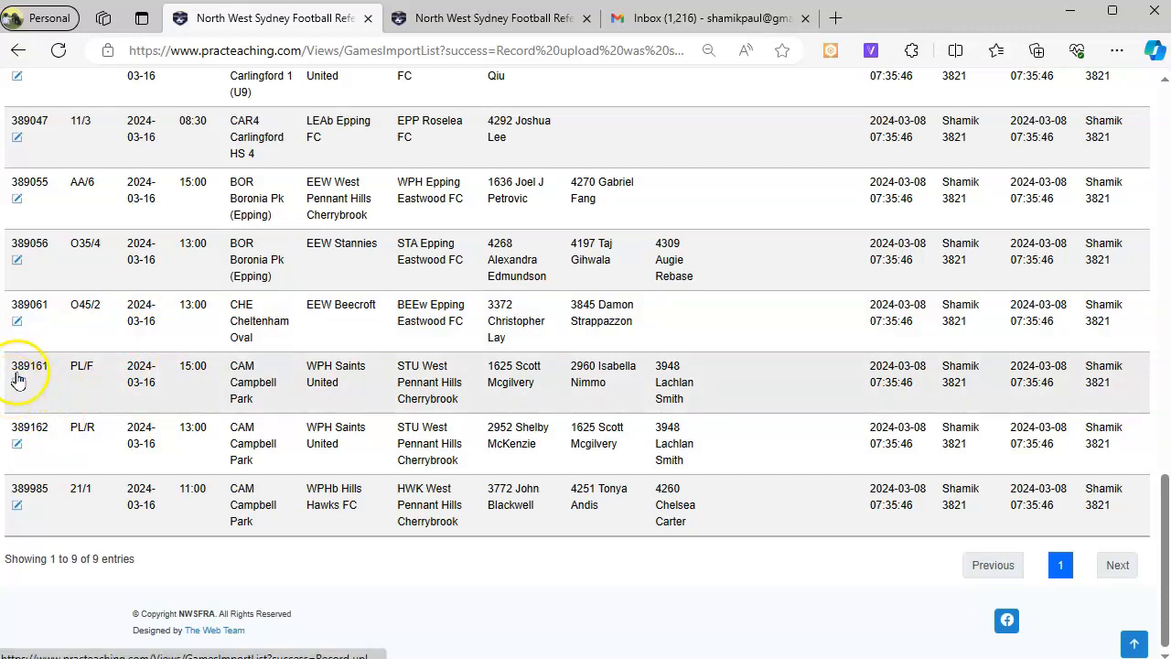
left_click(16, 321)
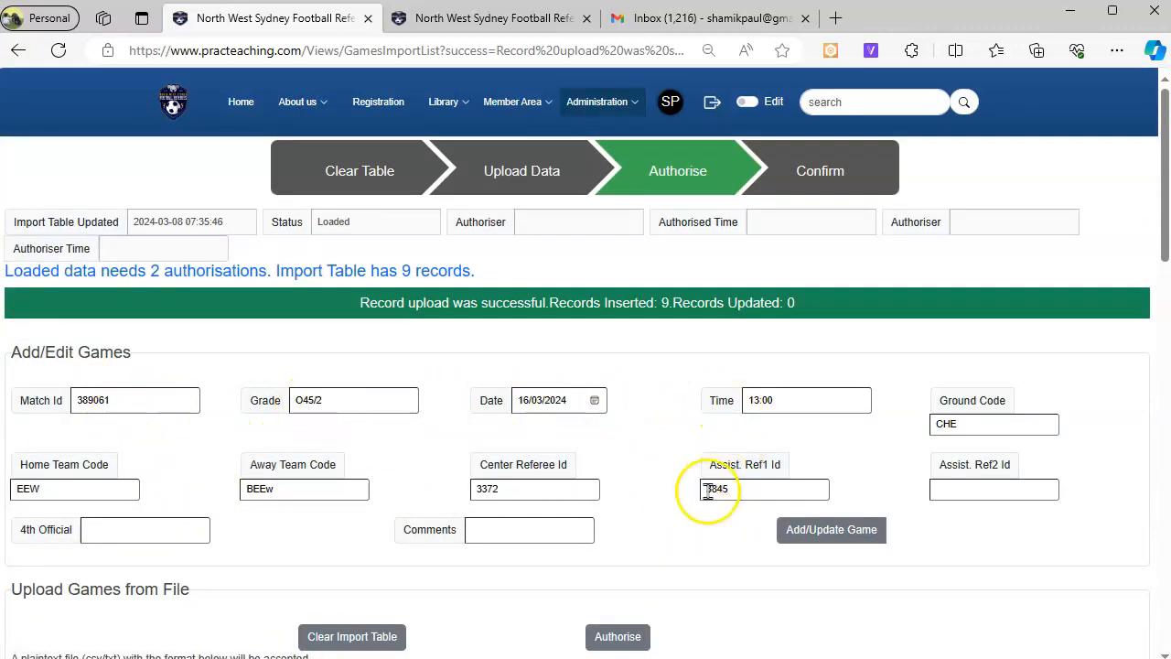
left_click(131, 403)
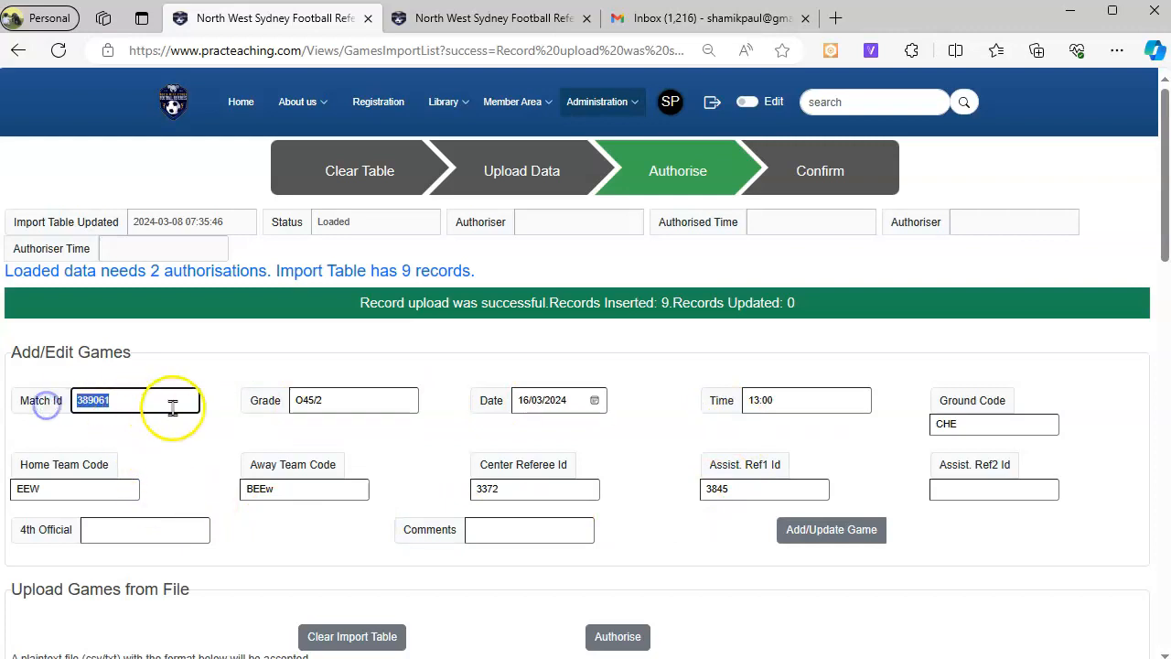
left_click(201, 381)
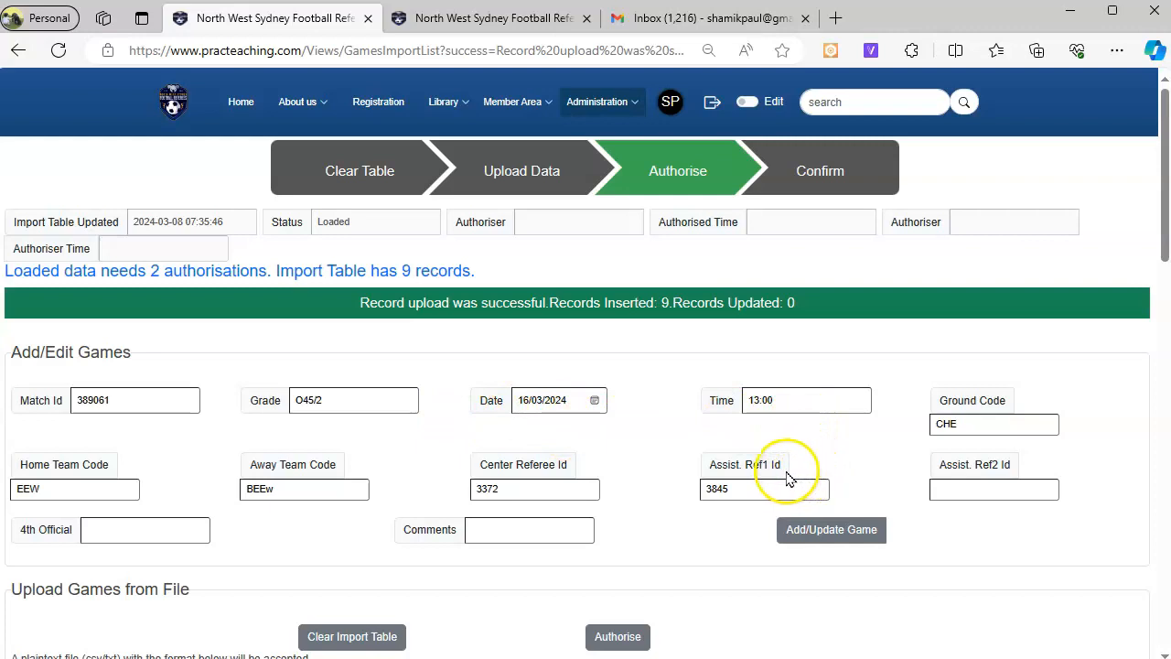
Look at GamesImport.txt in Notepad++, return to the browser and check the authorisation fields of the import page
key("alt+Tab")
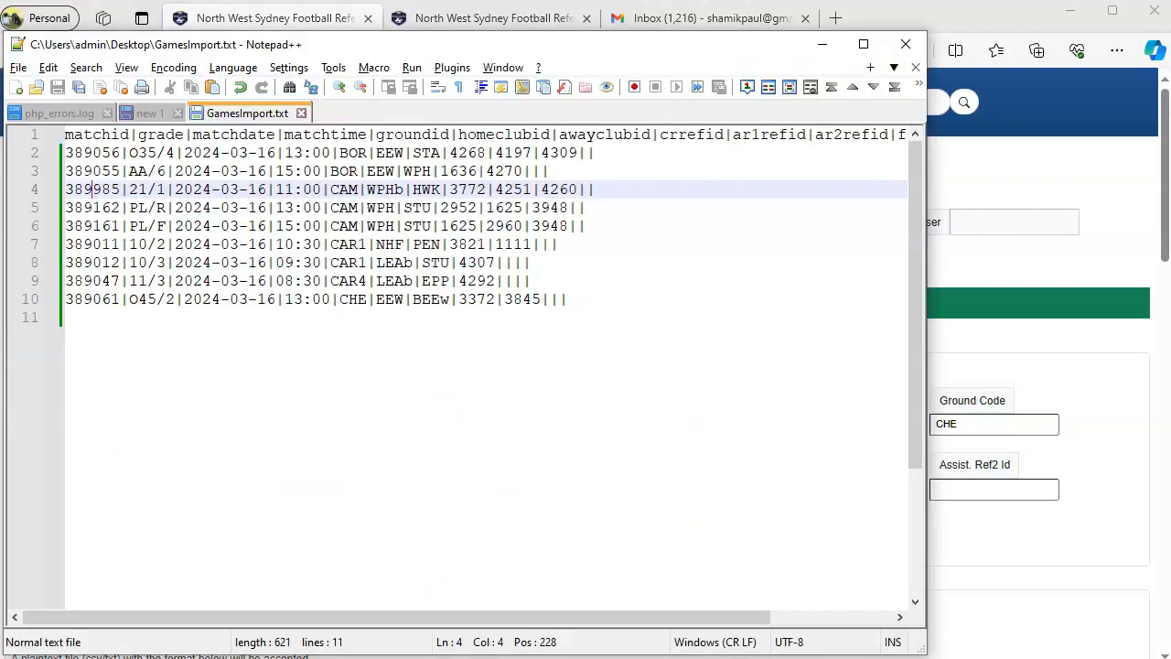
left_click(1048, 282)
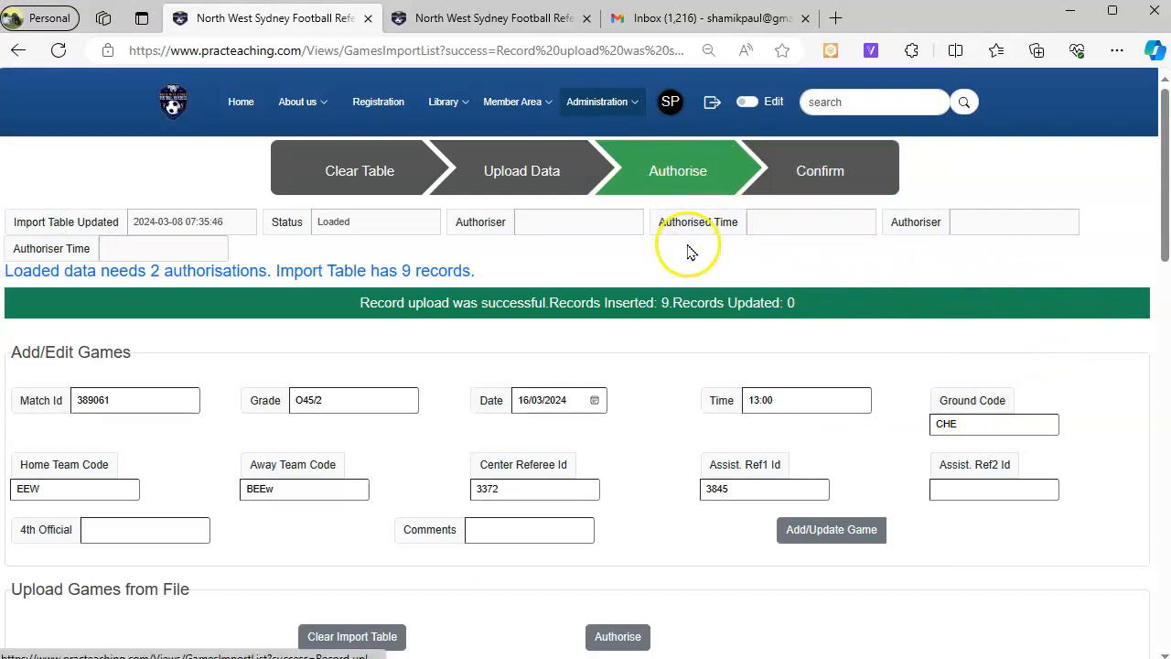
scroll(677, 302, "down", 5)
scroll(638, 239, "up", 5)
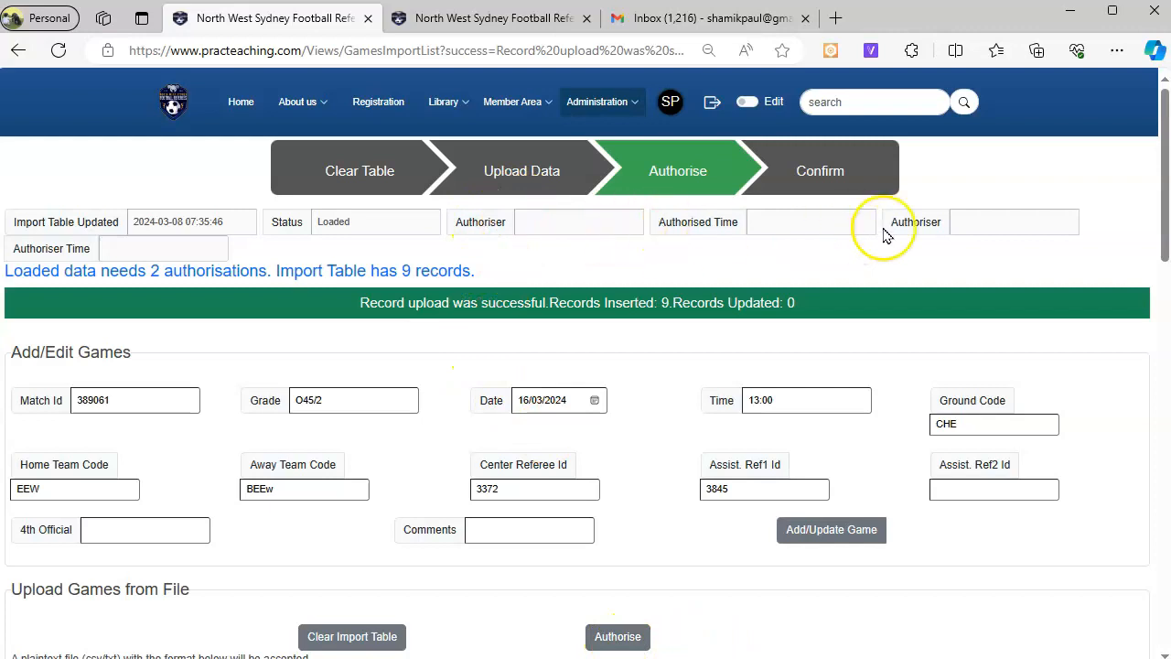
left_click(602, 349)
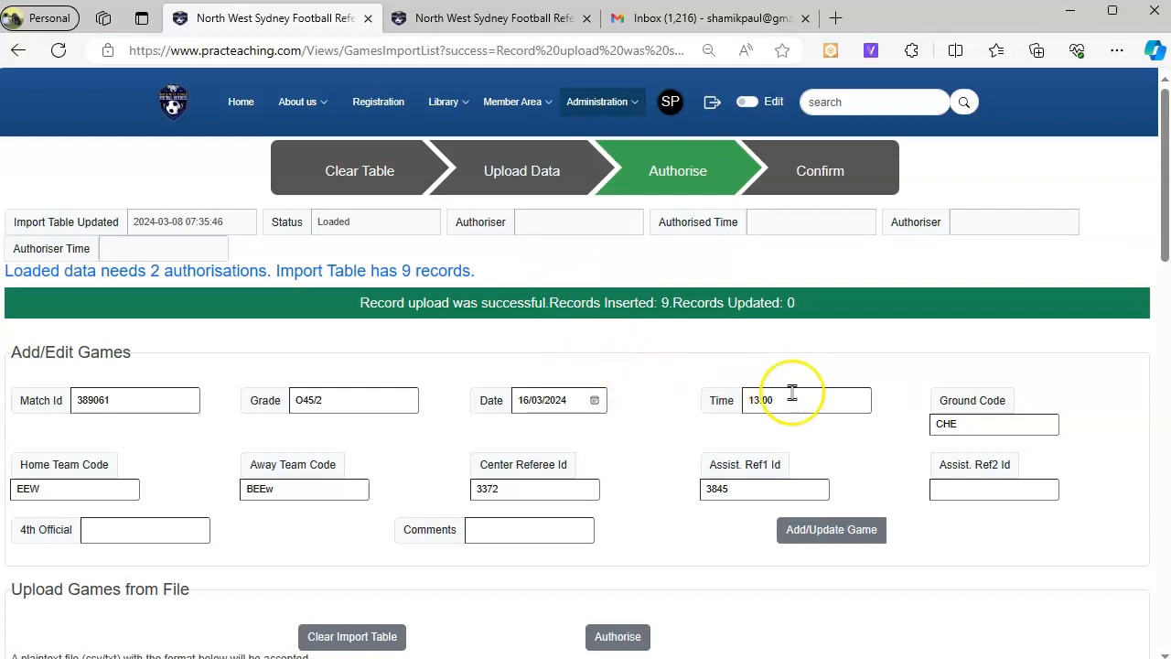
Authorise the loaded import data and try to authorise it a second time with the same account
scroll(793, 393, "down", 5)
left_click(612, 114)
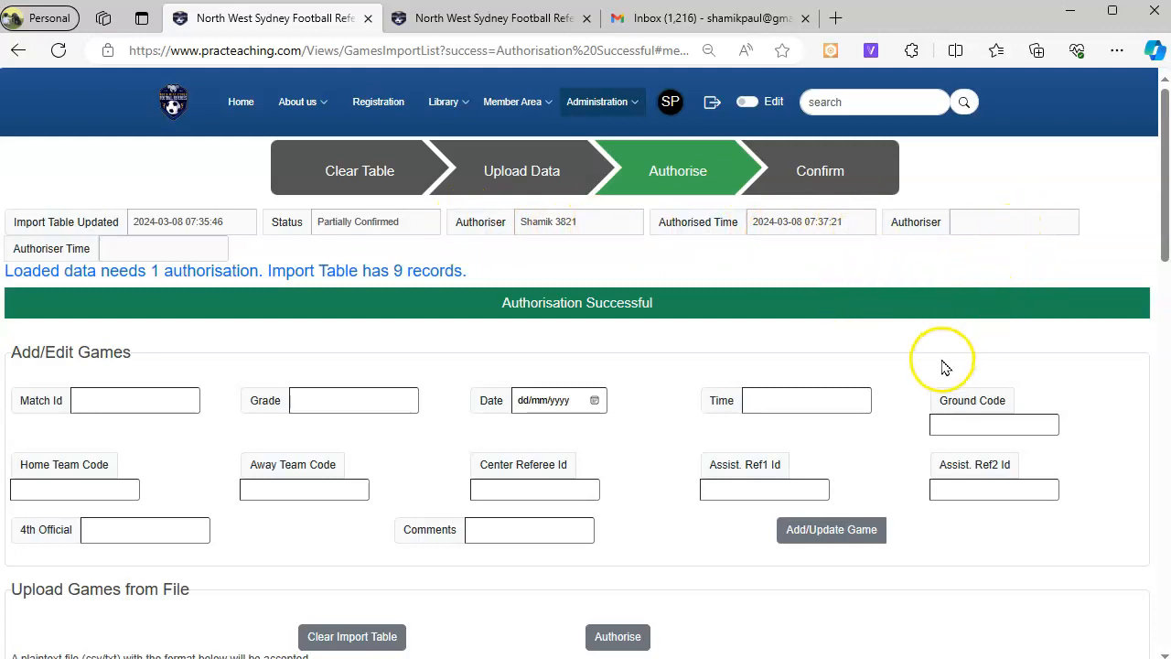
left_click(618, 639)
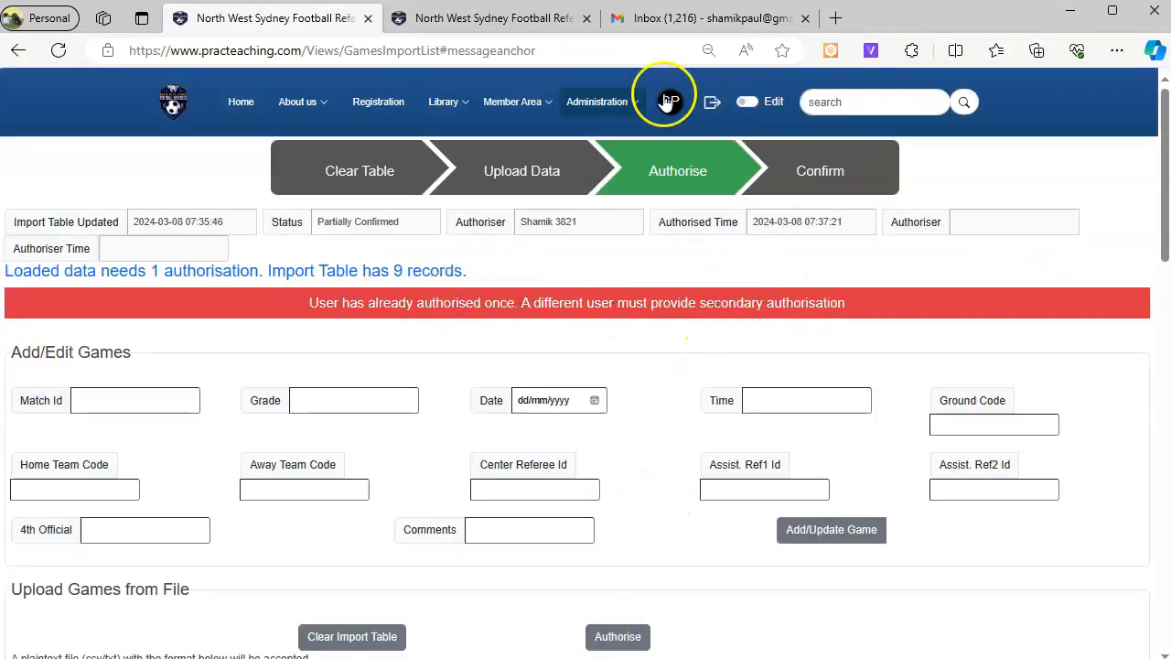
Log out of the website and log back in with the e-mail and password of a different saved account
left_click(712, 102)
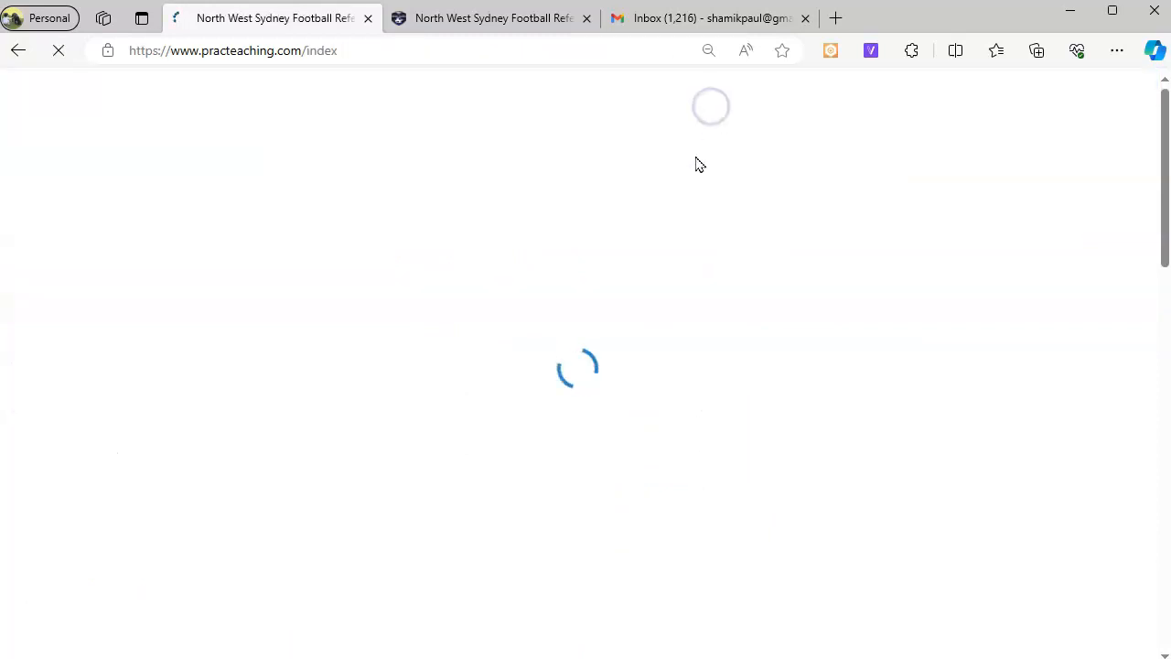
left_click(632, 102)
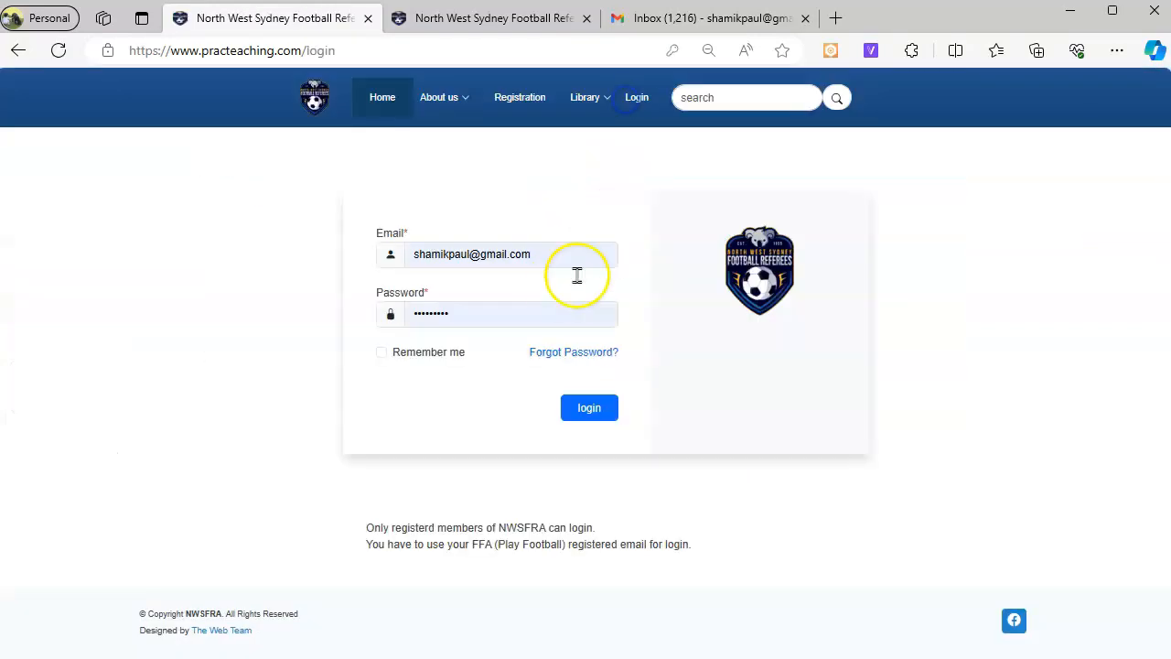
left_click(555, 256)
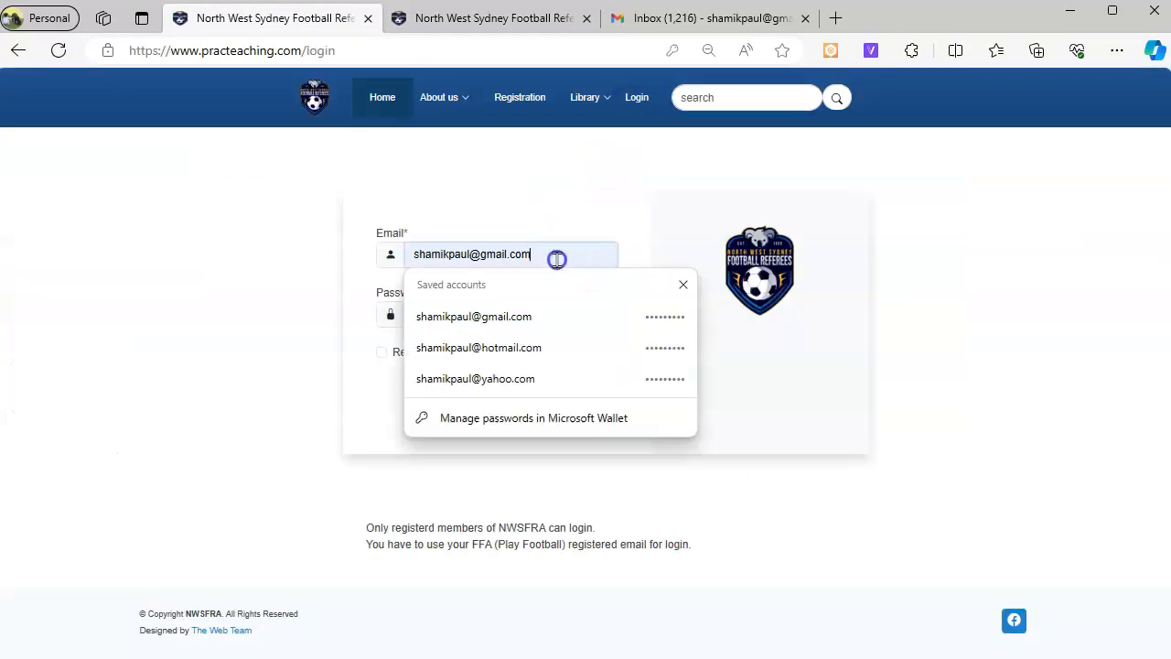
left_click(536, 379)
left_click(588, 409)
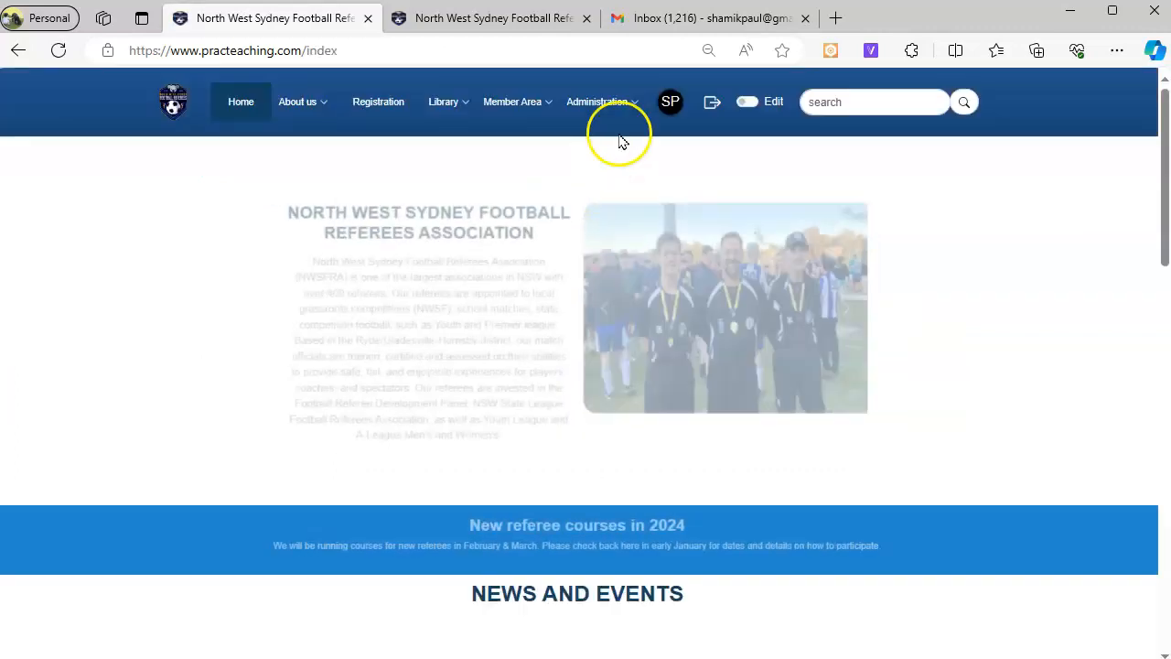
Open the Games-Import page under Administration and give the second authorisation for the loaded data
left_click(604, 102)
left_click(620, 167)
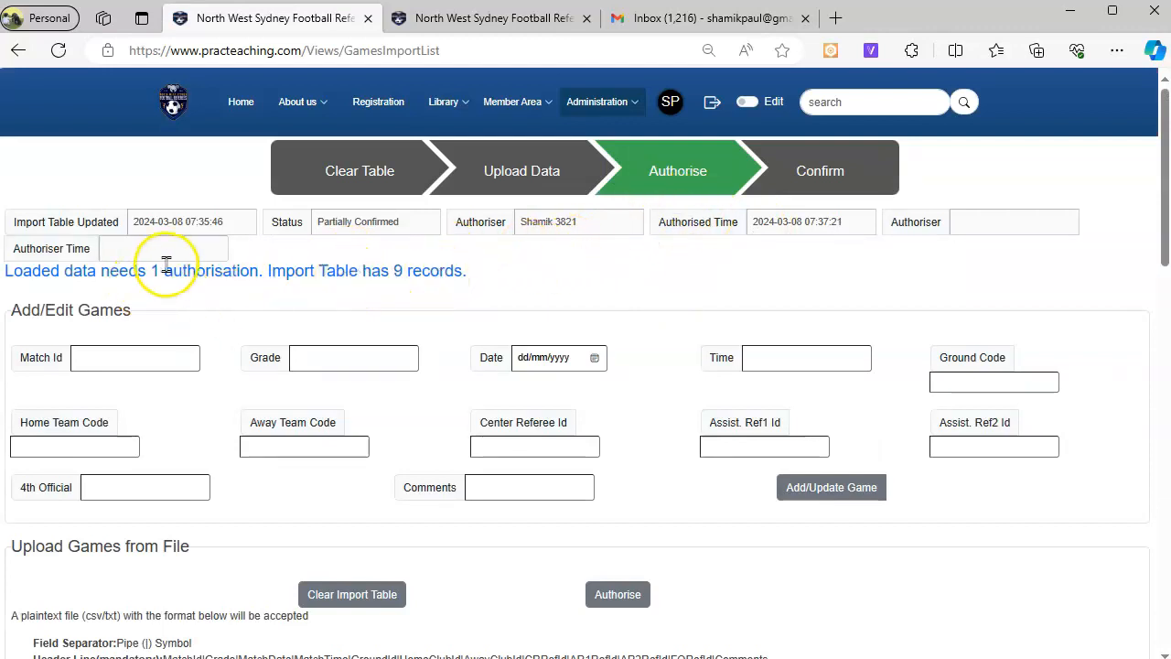
left_click(619, 596)
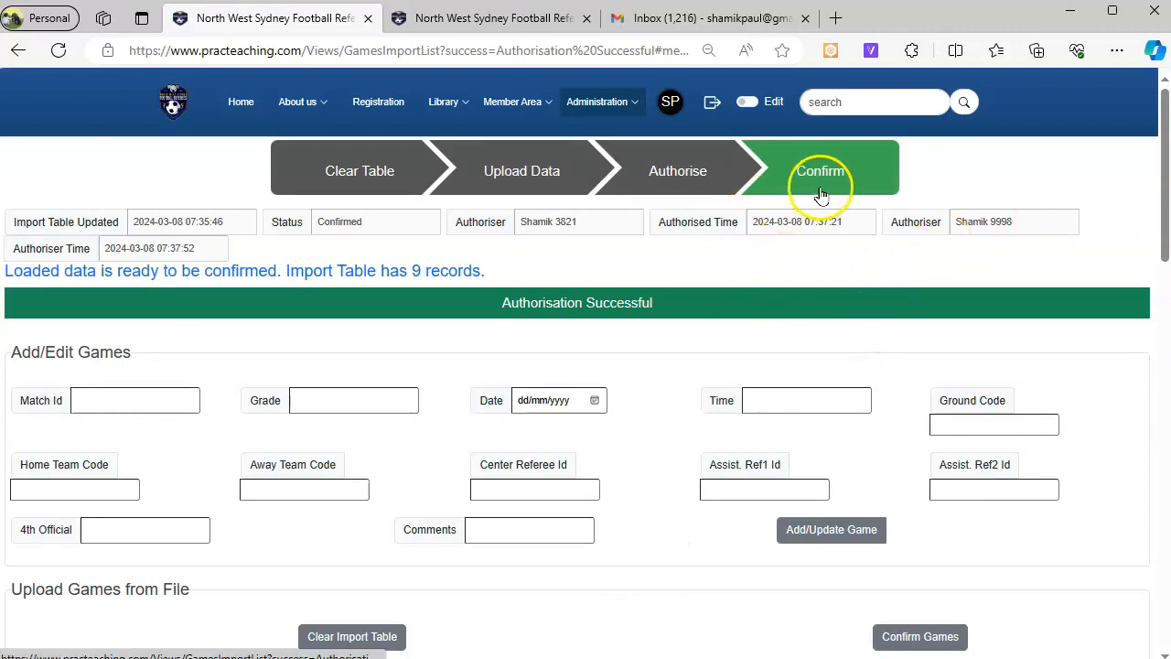
Confirm the authorised games, promoting all entries from the import table to the master table
scroll(876, 448, "down", 5)
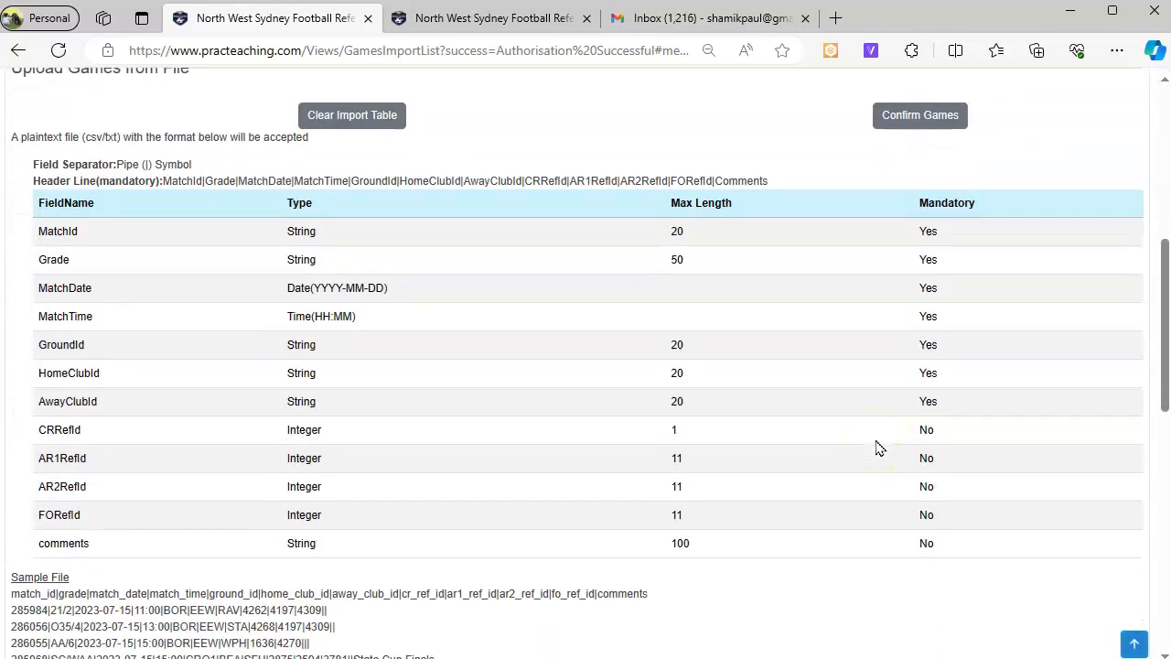
scroll(931, 382, "up", 5)
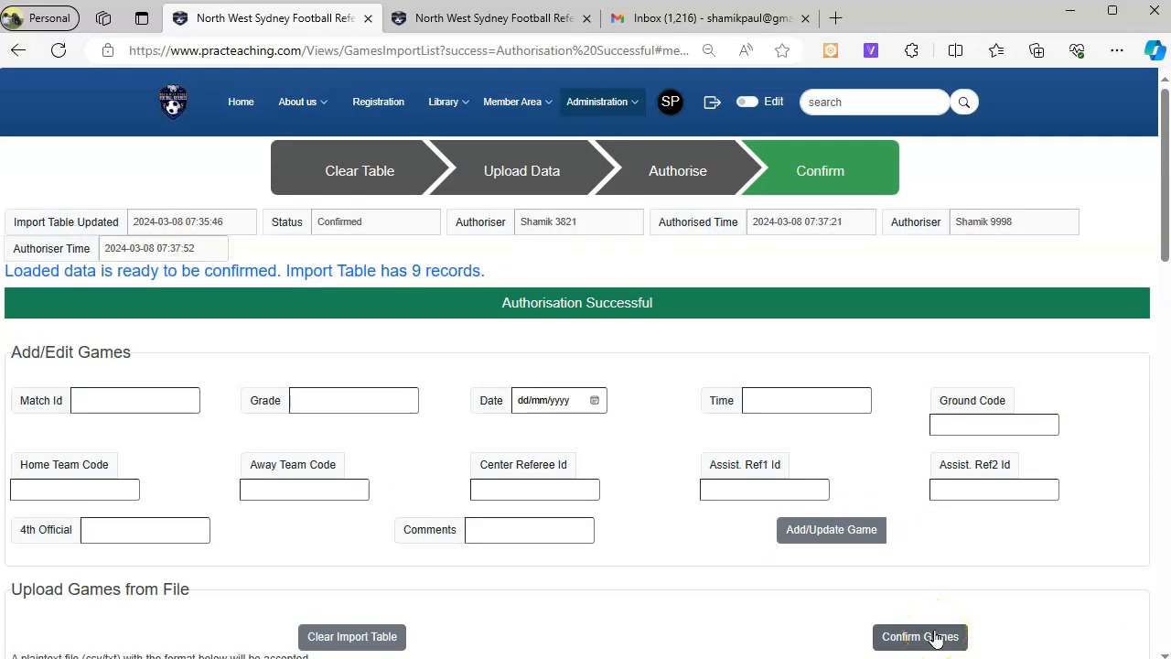
left_click(935, 638)
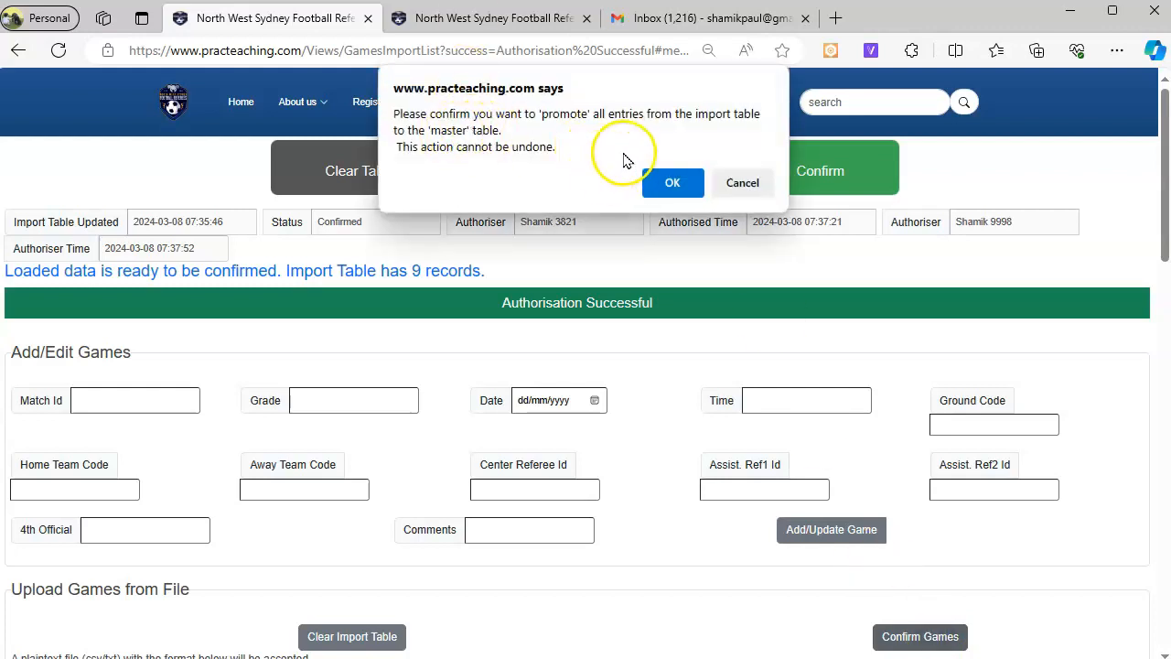
left_click(663, 183)
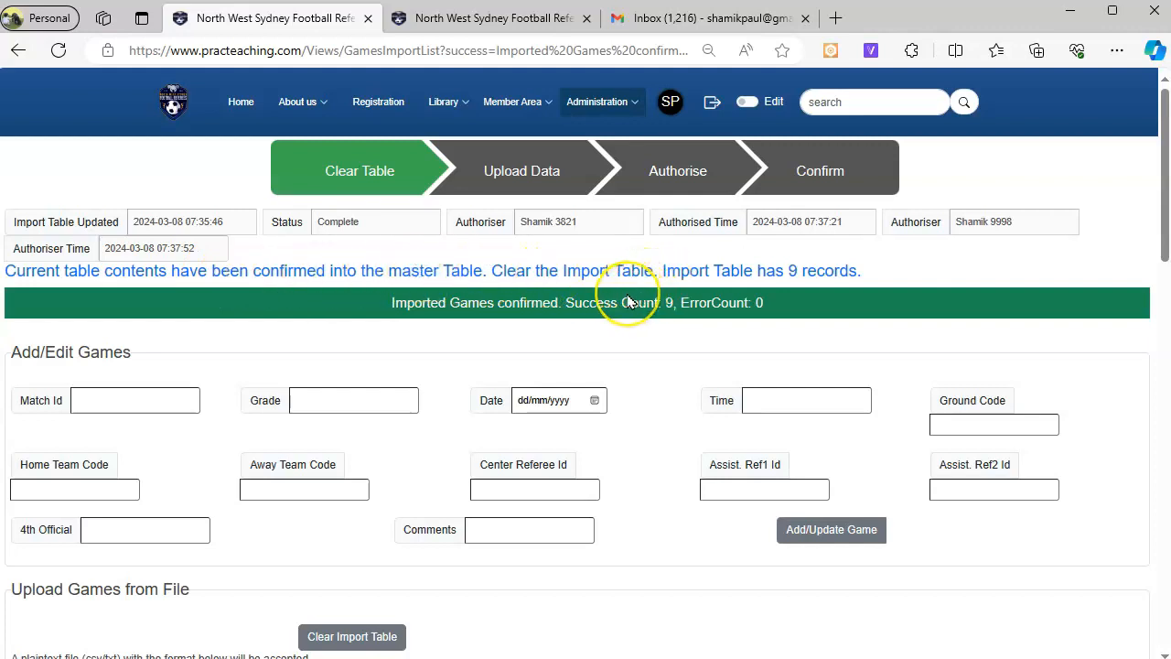
Pick out match ID 389011 in the import records and rerun the search on the Games List page in the other tab
scroll(628, 302, "down", 8)
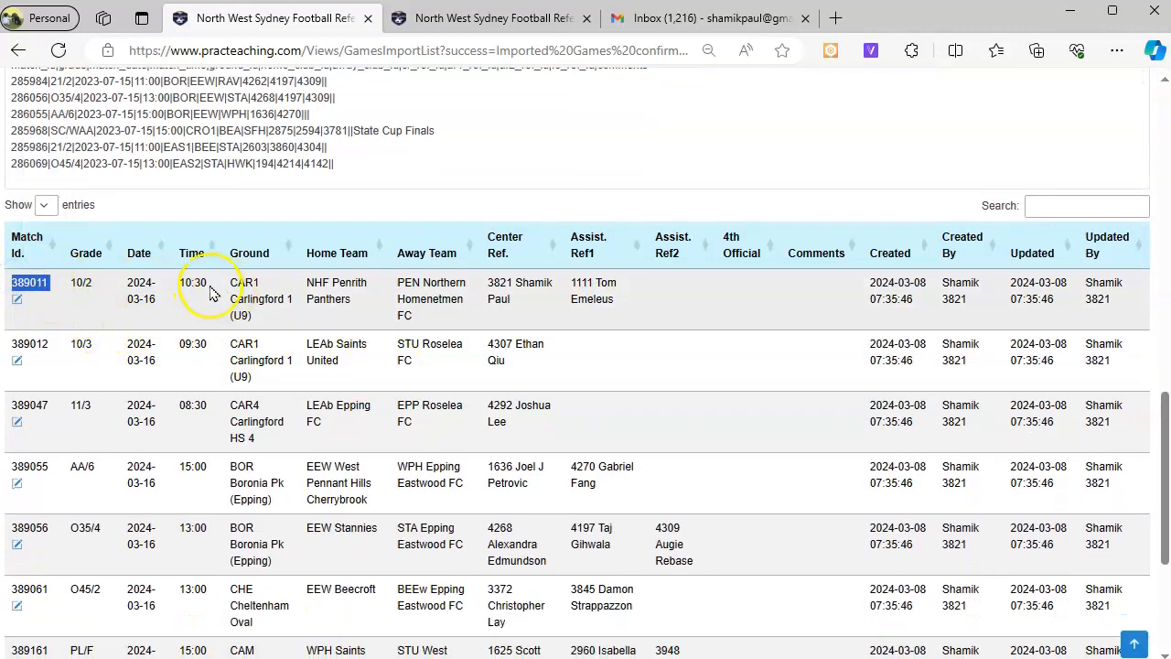
scroll(470, 256, "up", 10)
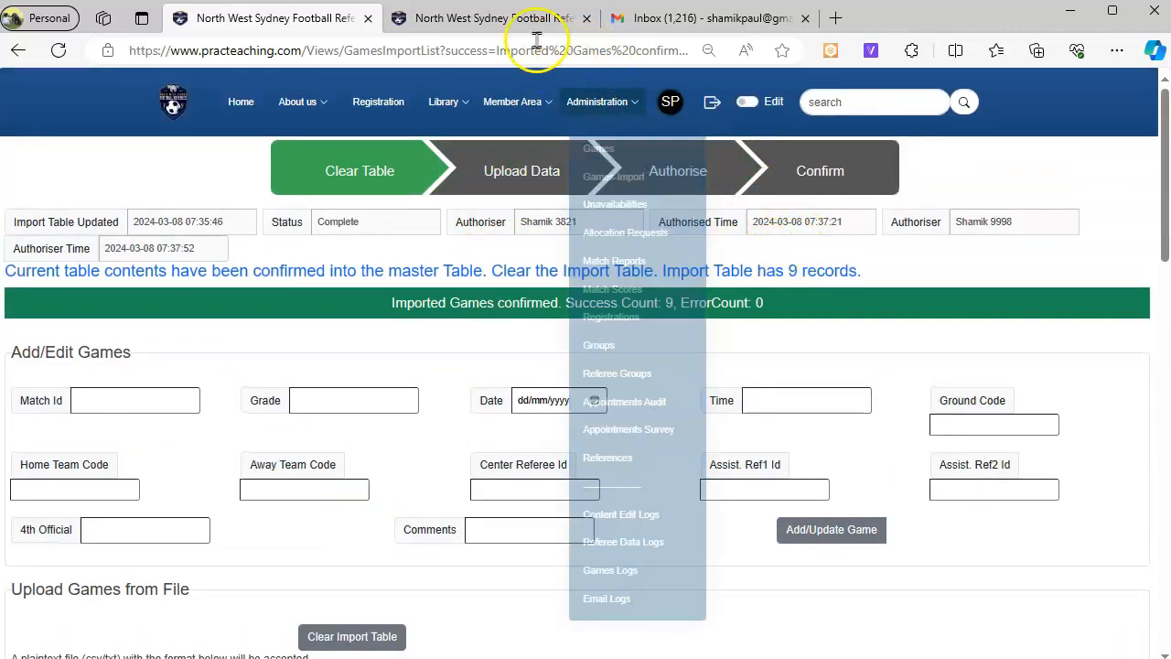
left_click(512, 19)
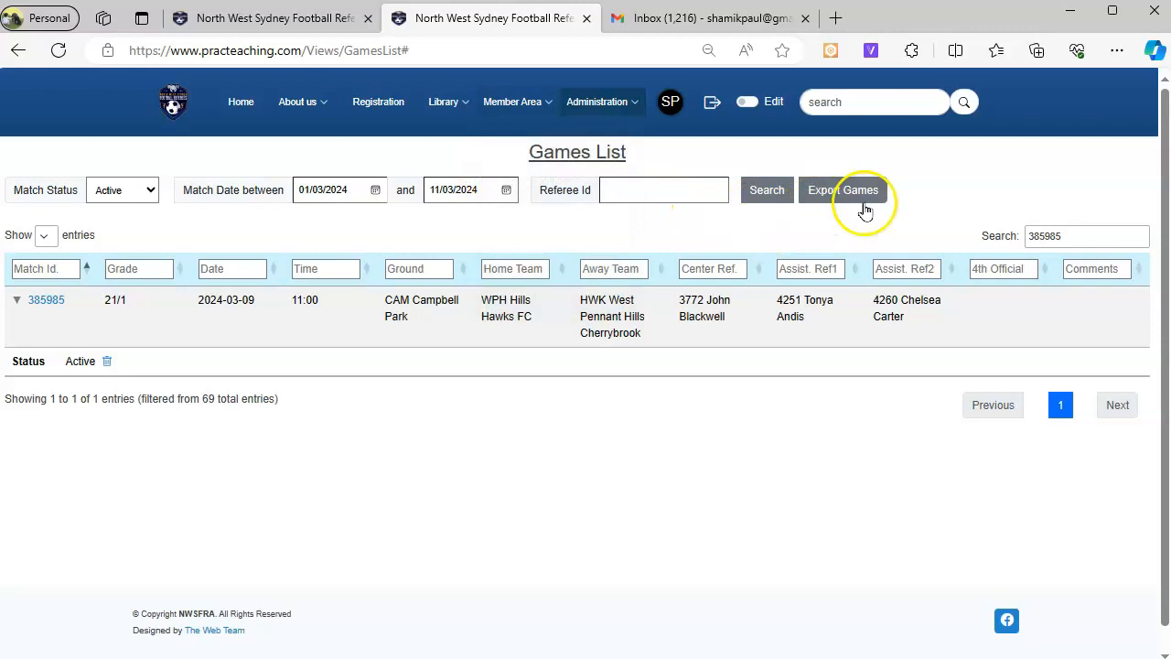
left_click(641, 46)
left_click(651, 51)
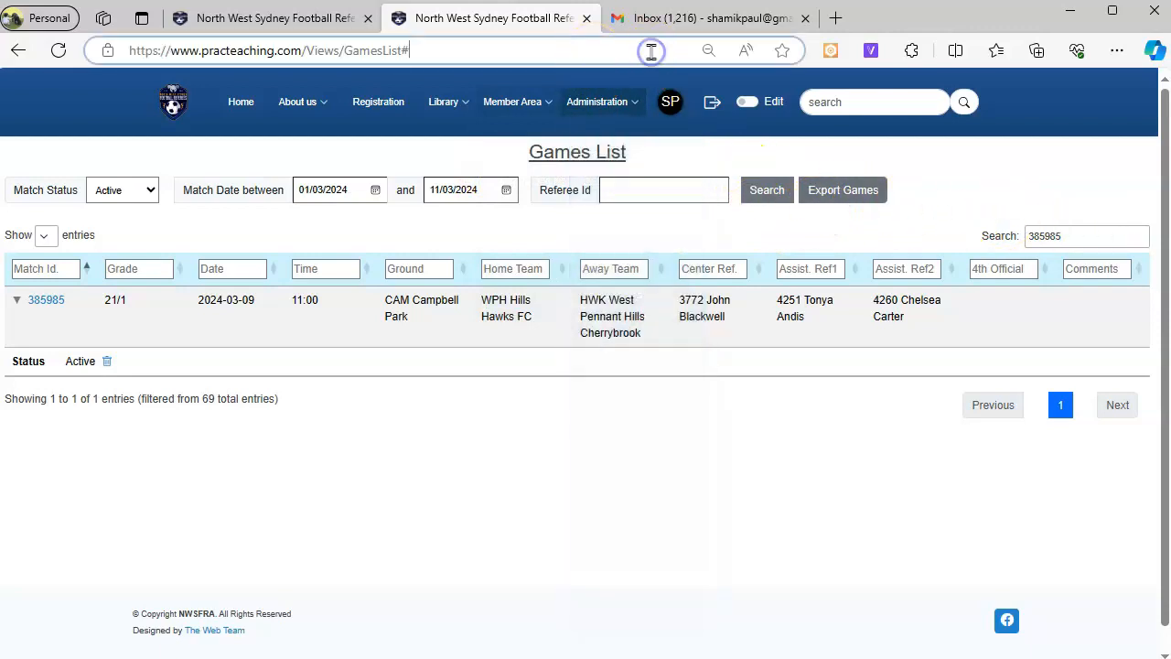
left_click(767, 190)
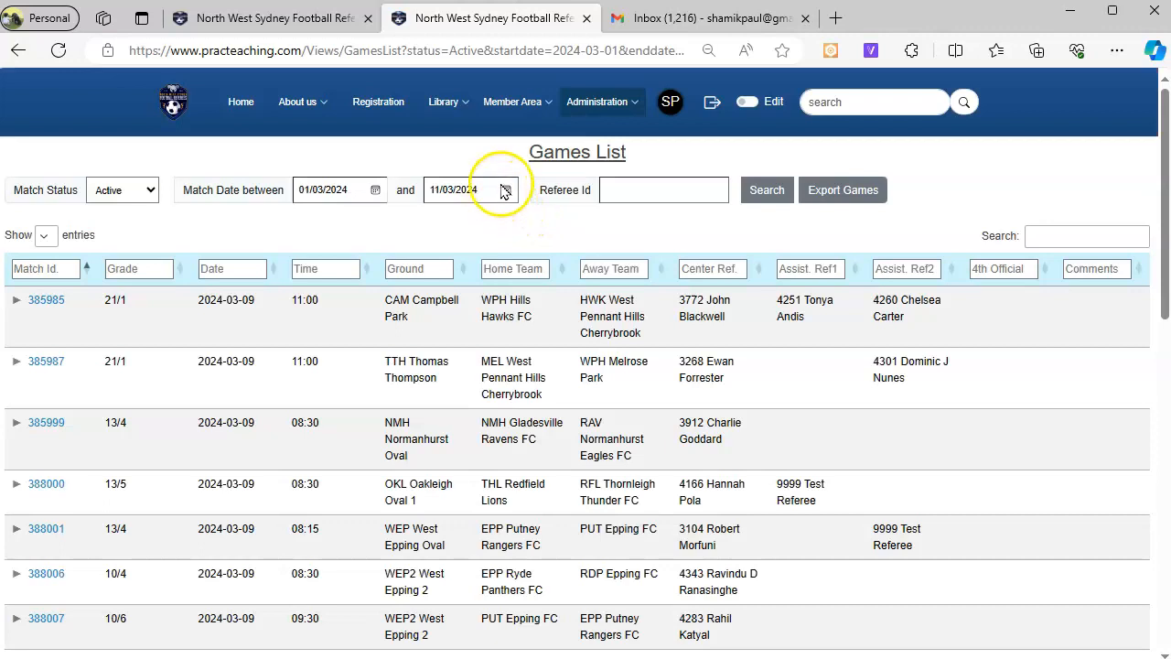
Search the Games List for match dates between 10/03/2024 and 23/03/2024 and filter the results for match 389011
left_click(506, 189)
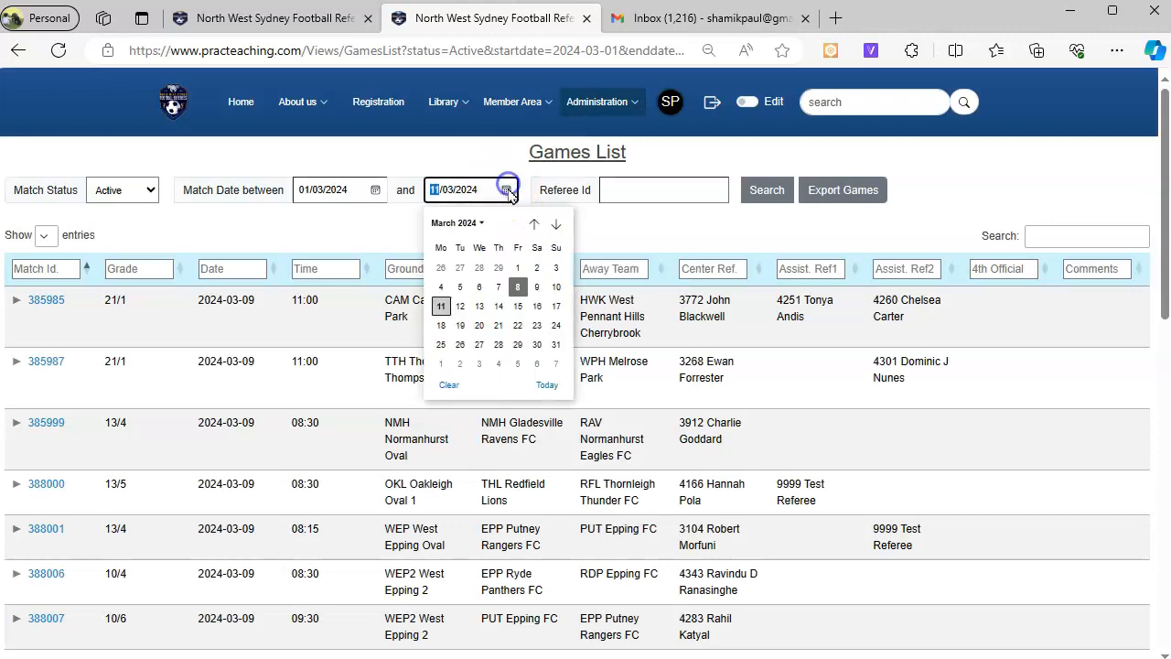
left_click(536, 325)
left_click(374, 189)
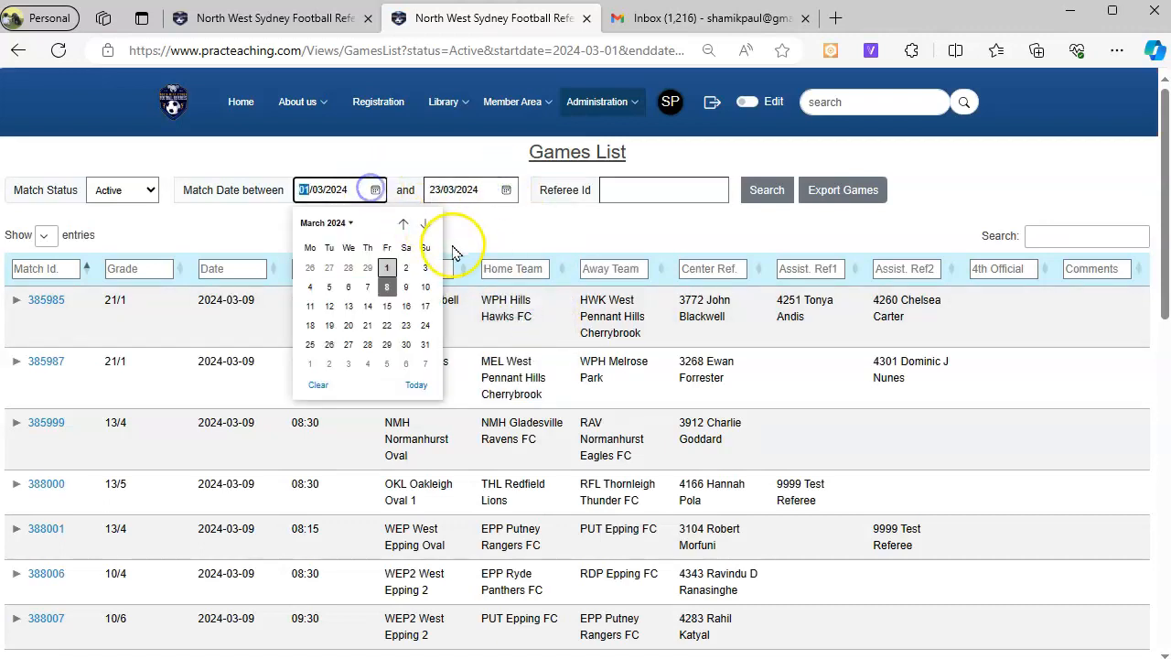
left_click(425, 289)
left_click(748, 196)
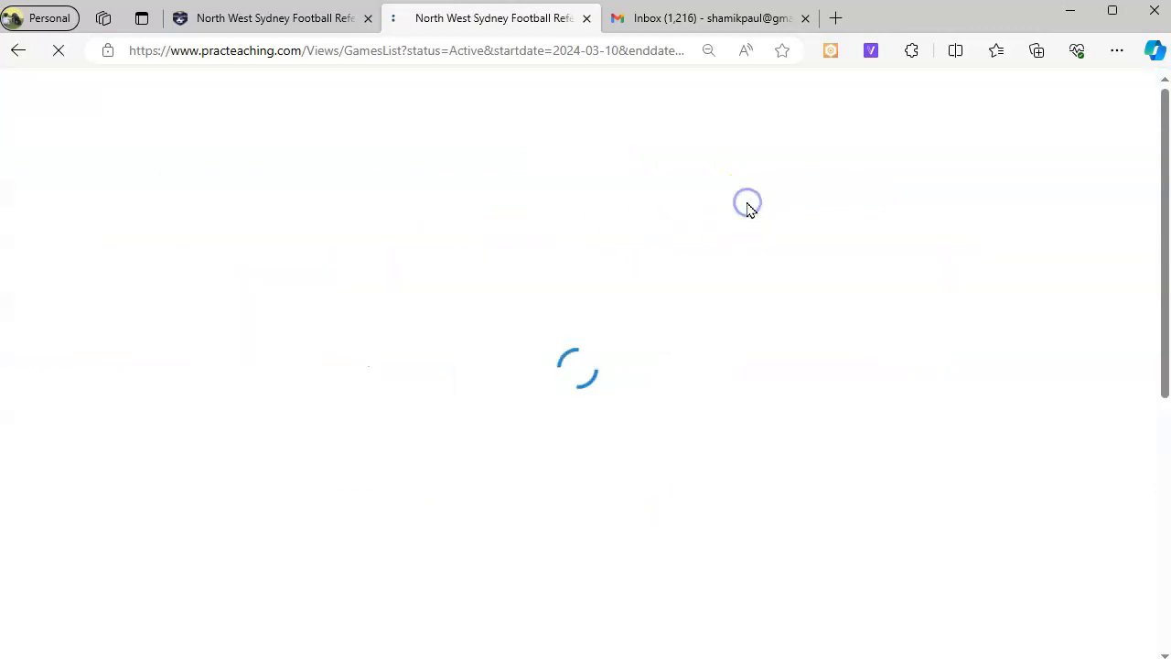
left_click(1040, 235)
type("389011")
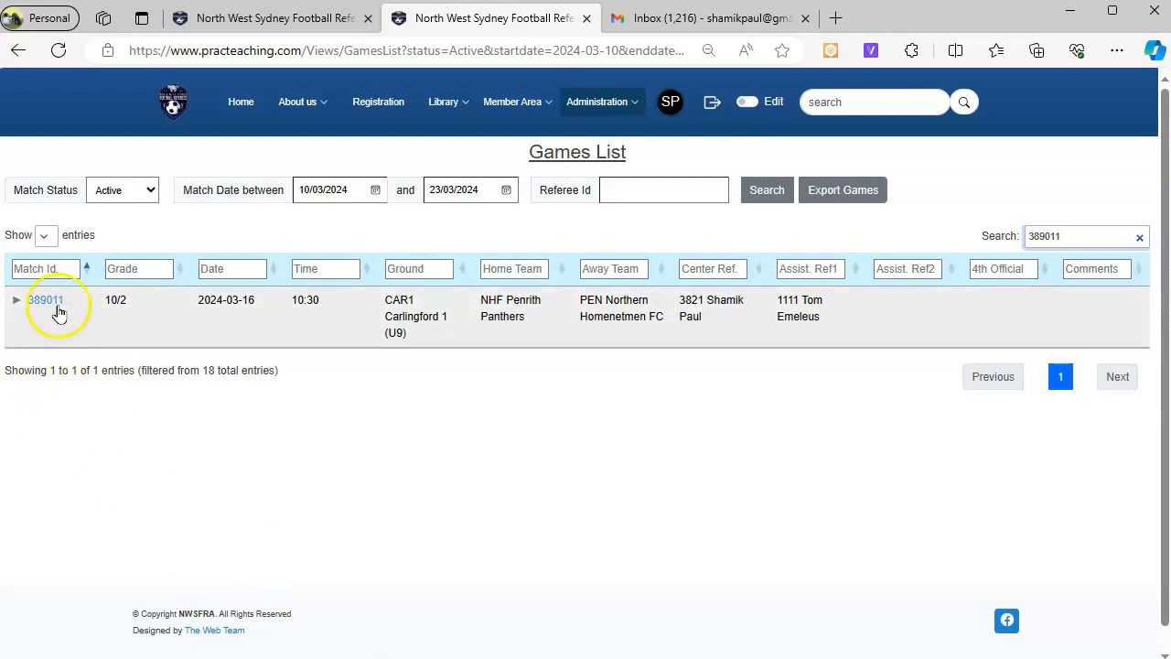
Switch to GamesImport.txt in Notepad++, look up the record for match 389011 to compare its fields, and return to the Games List
left_click(394, 658)
left_click(580, 393)
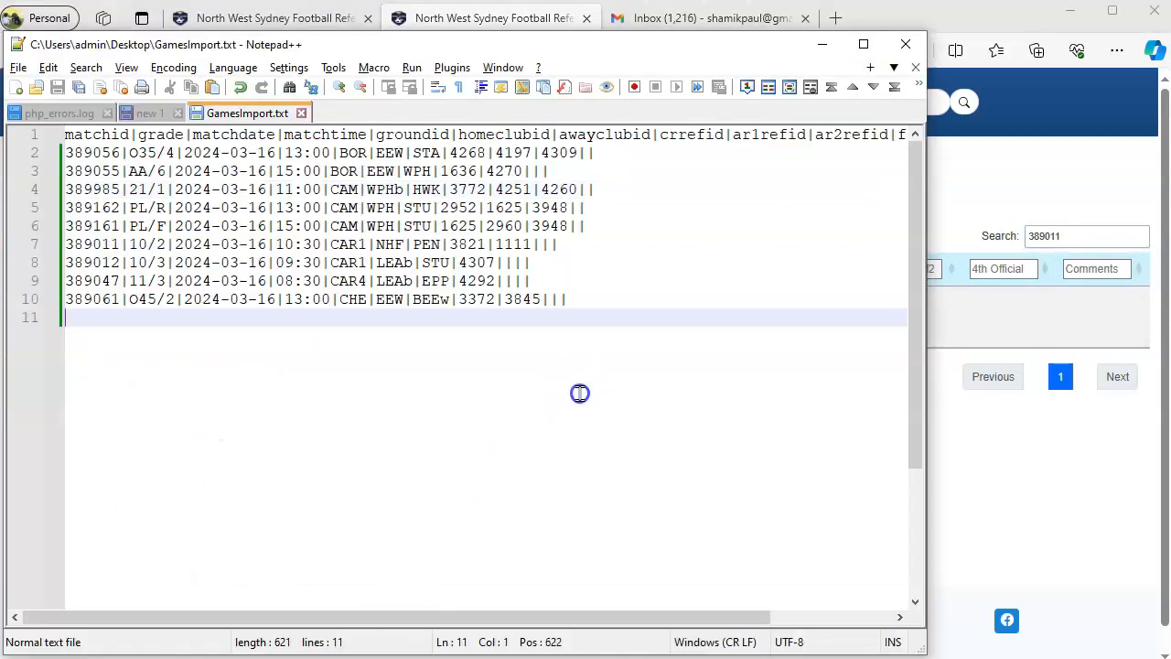
key("ctrl+f")
left_click(721, 32)
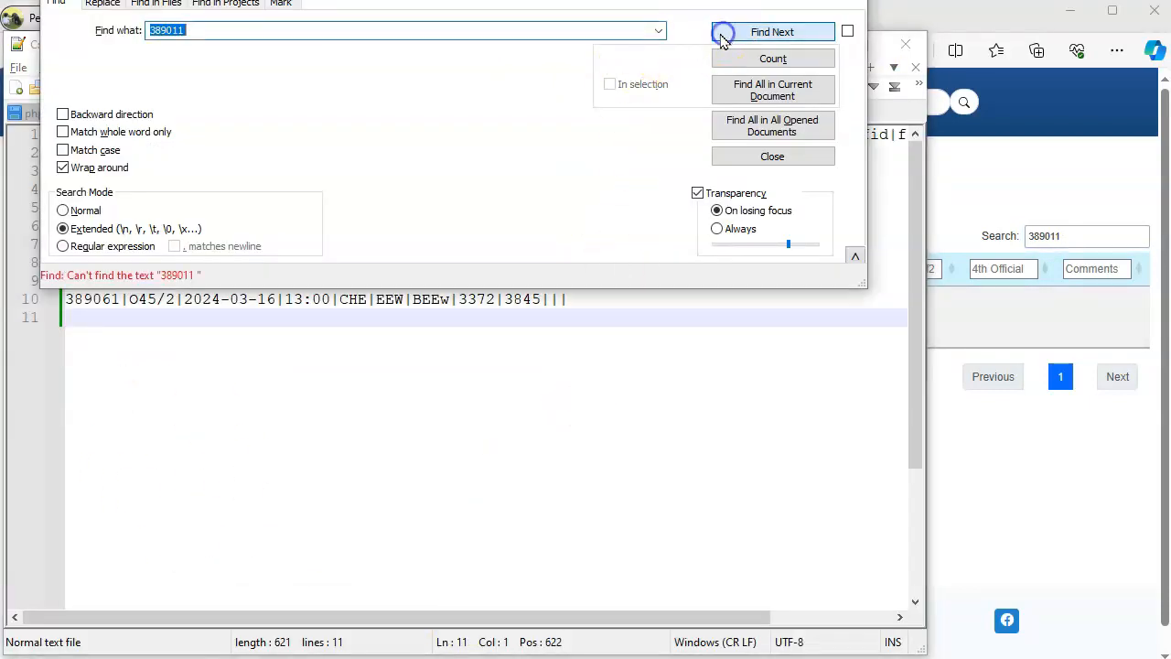
left_click(772, 156)
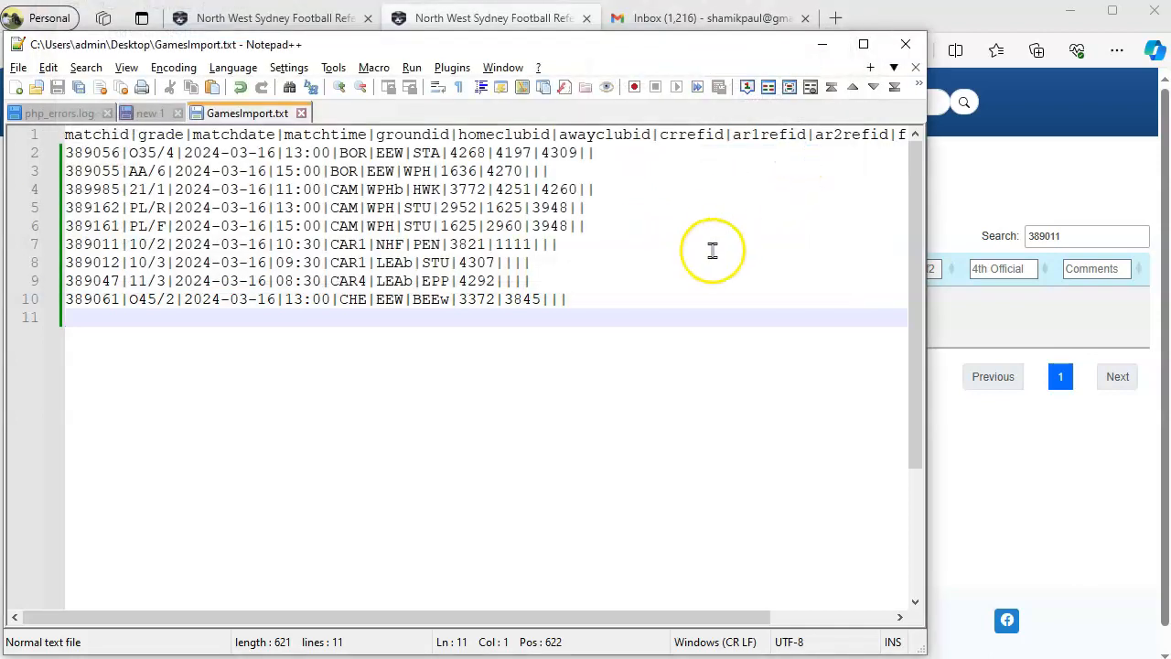
left_click(95, 244)
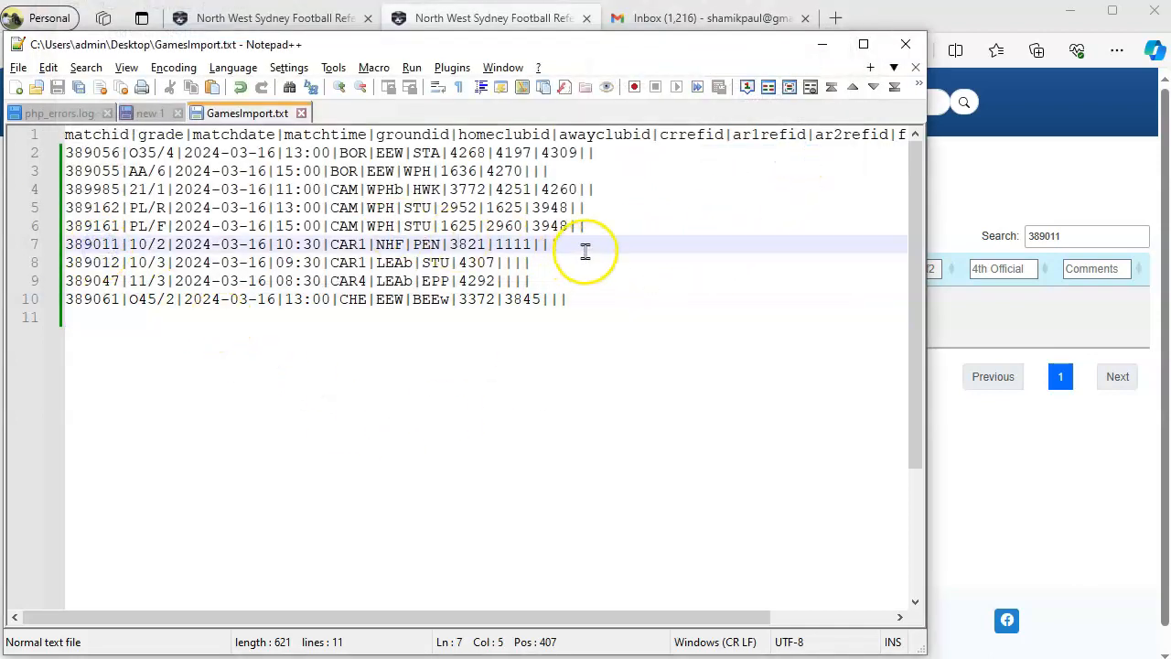
left_click_drag(585, 244, 260, 261)
left_click(1098, 483)
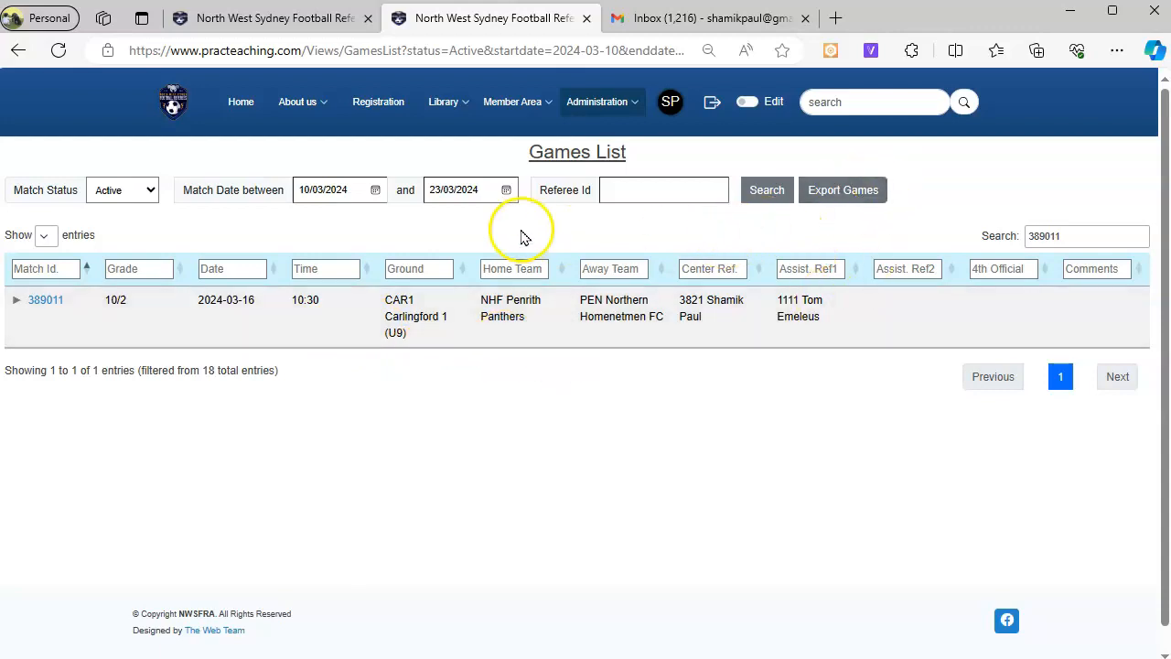
Set the start of the match date range to 02/03/2024 and export the active games up to 23/03/2024
left_click(139, 187)
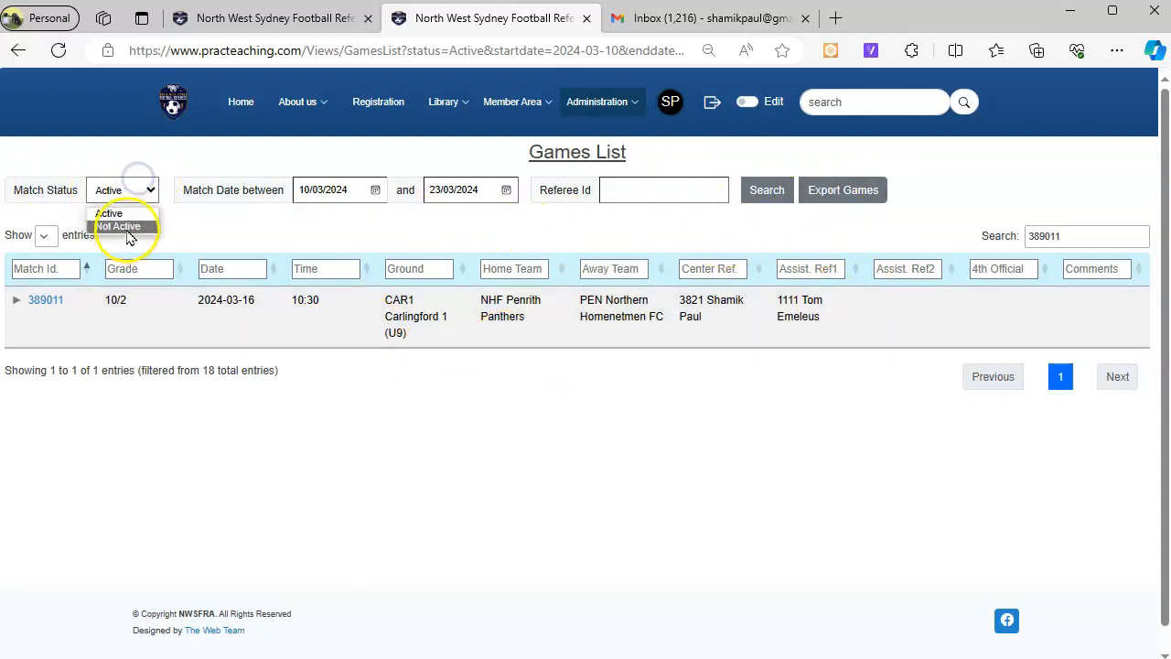
left_click(184, 223)
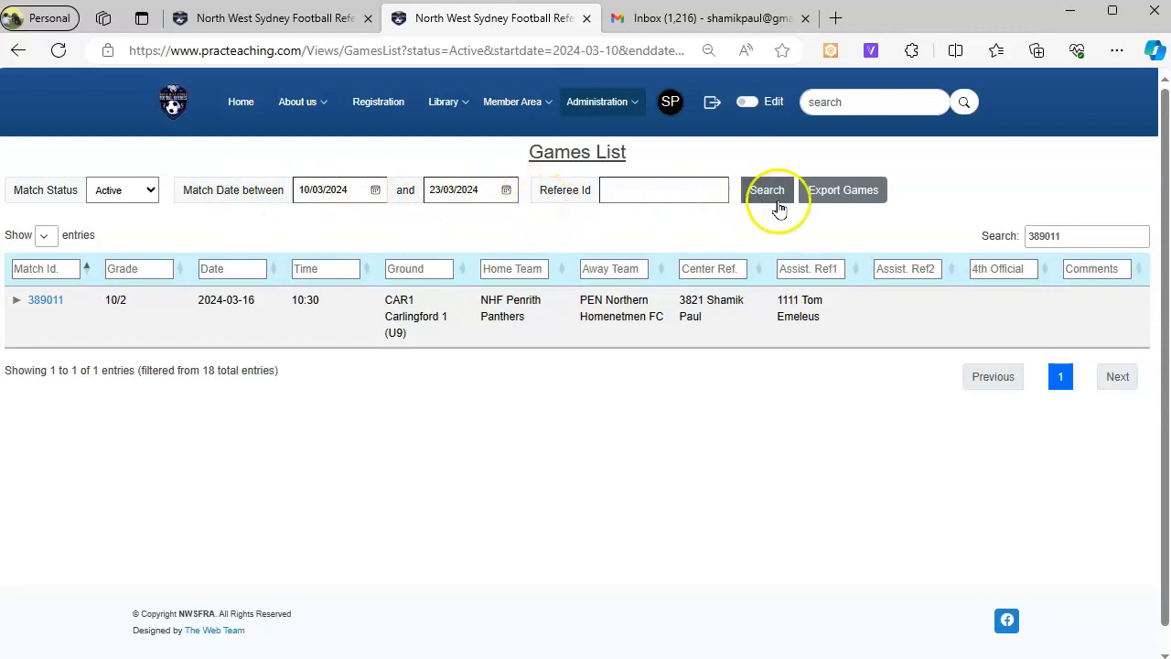
left_click(376, 189)
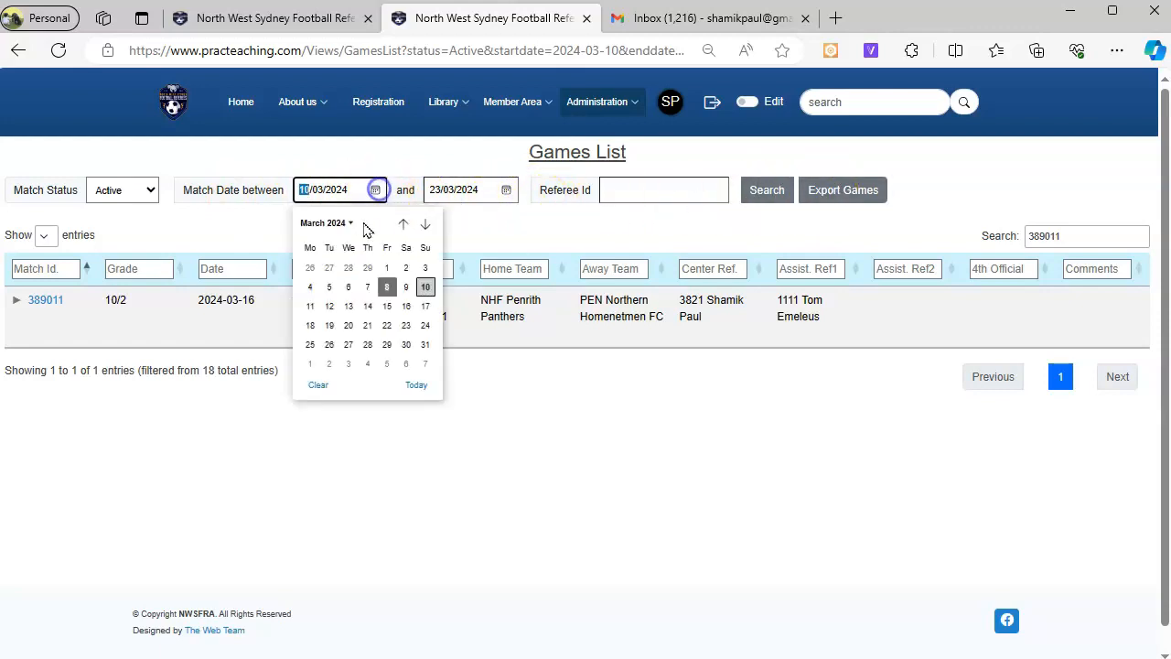
left_click(405, 265)
left_click(779, 197)
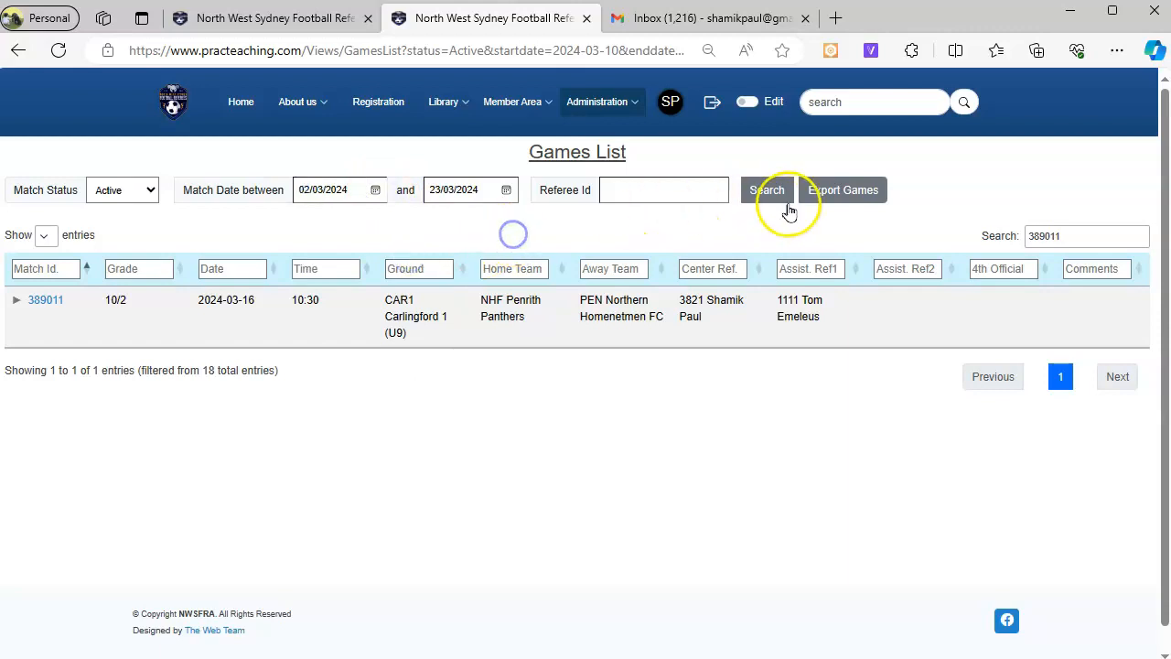
left_click(842, 192)
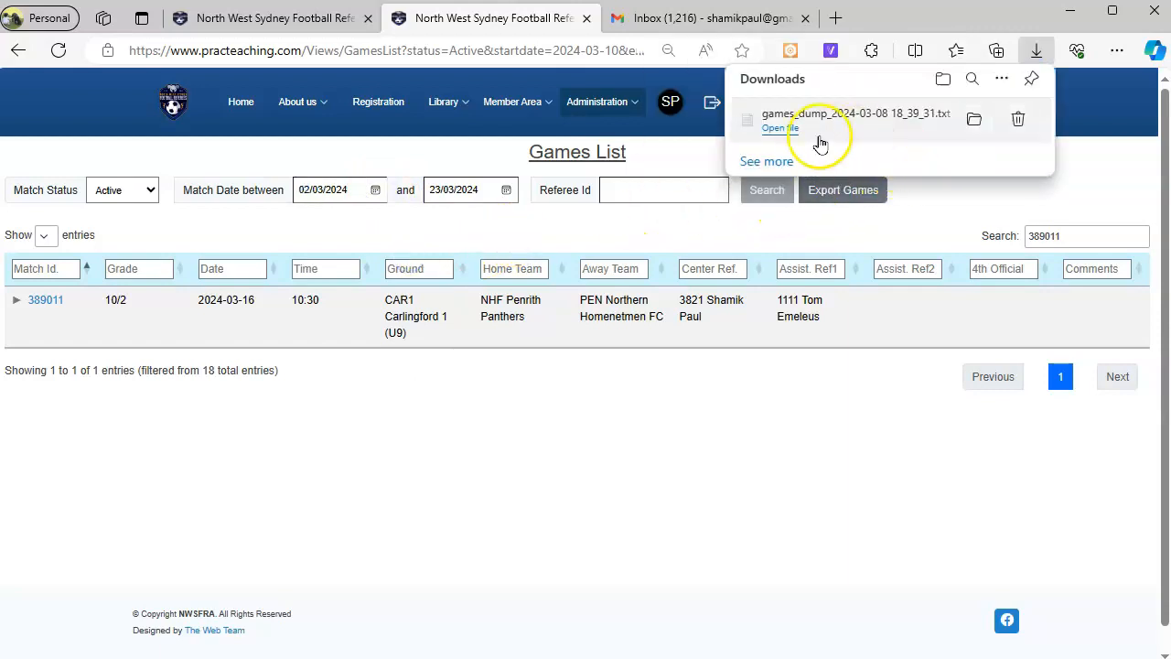
Open the downloaded games dump text file, examine the referee IDs in the row for match 388001, and close the file
left_click(813, 115)
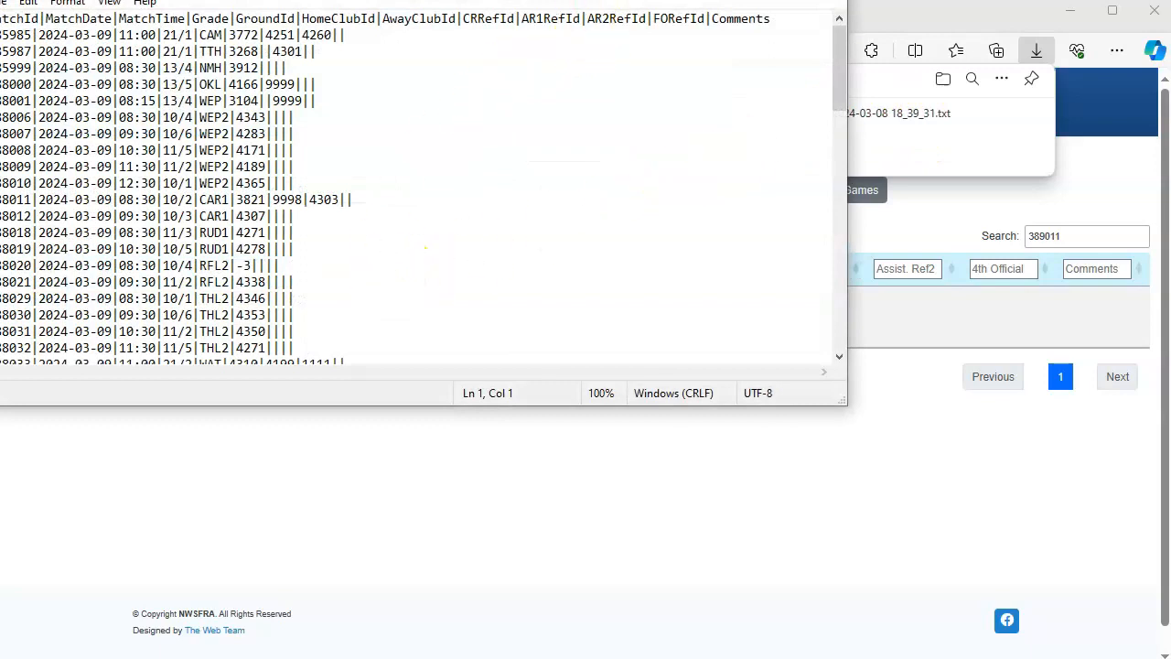
left_click_drag(602, 0, 685, 1)
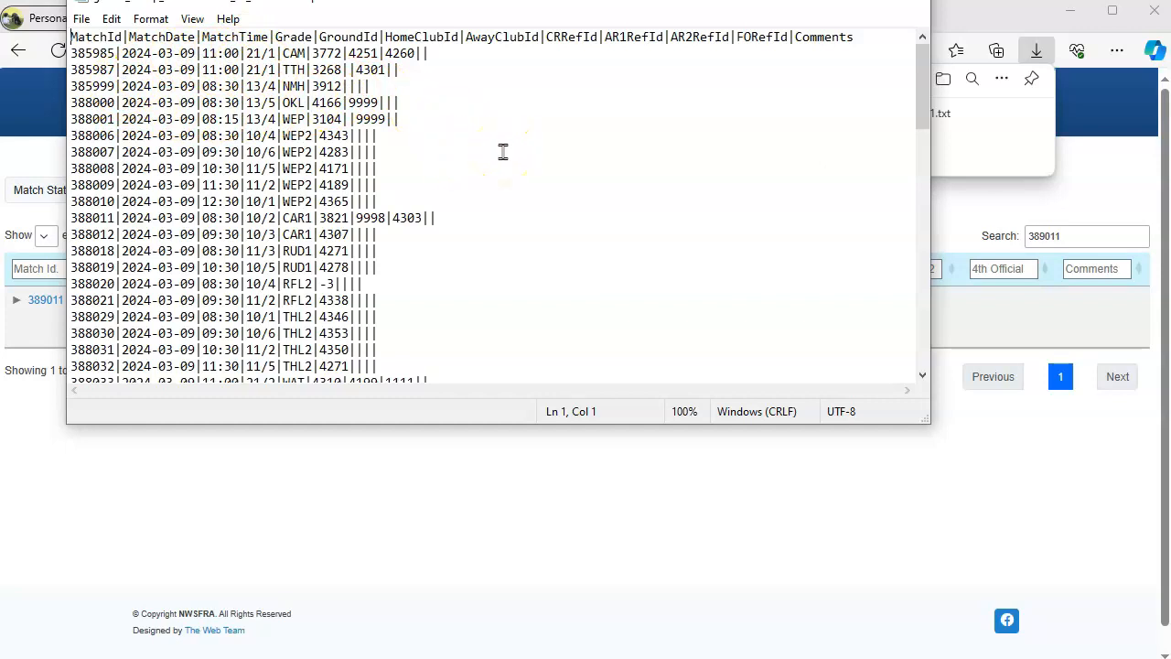
left_click(327, 120)
double_click(364, 121)
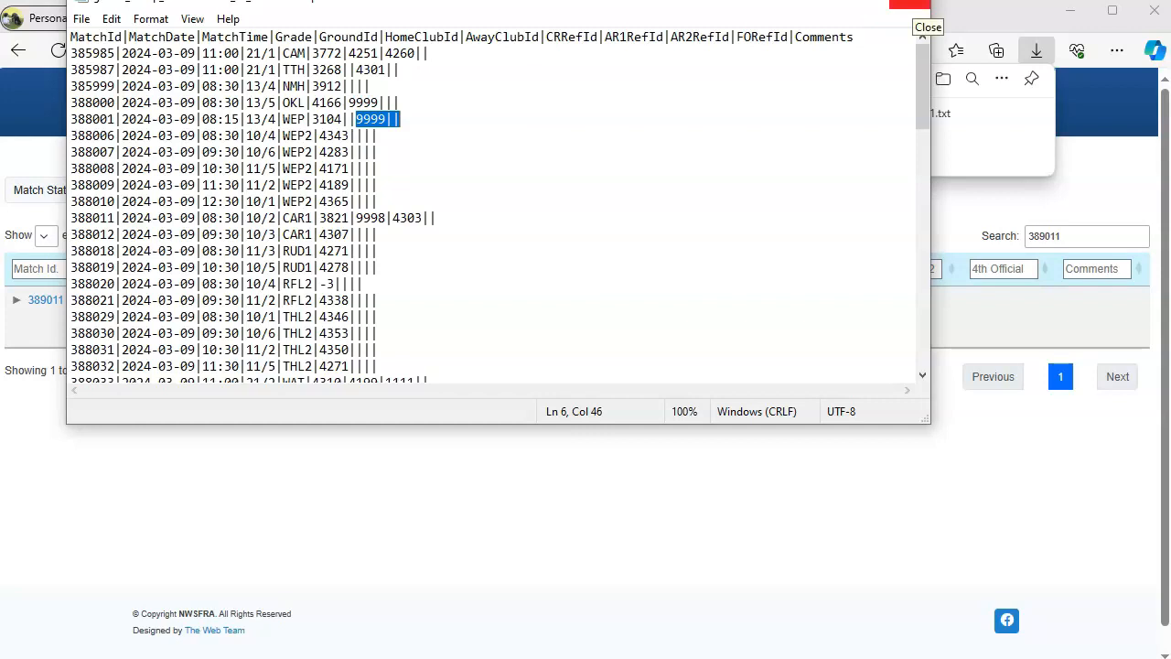
left_click(1088, 195)
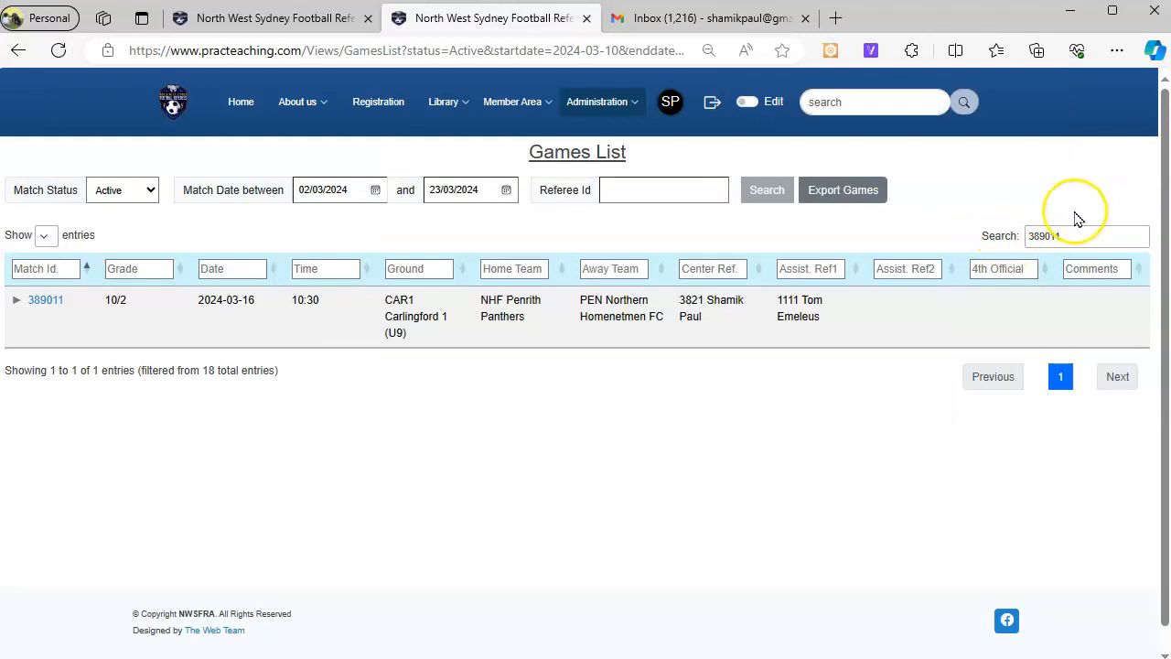